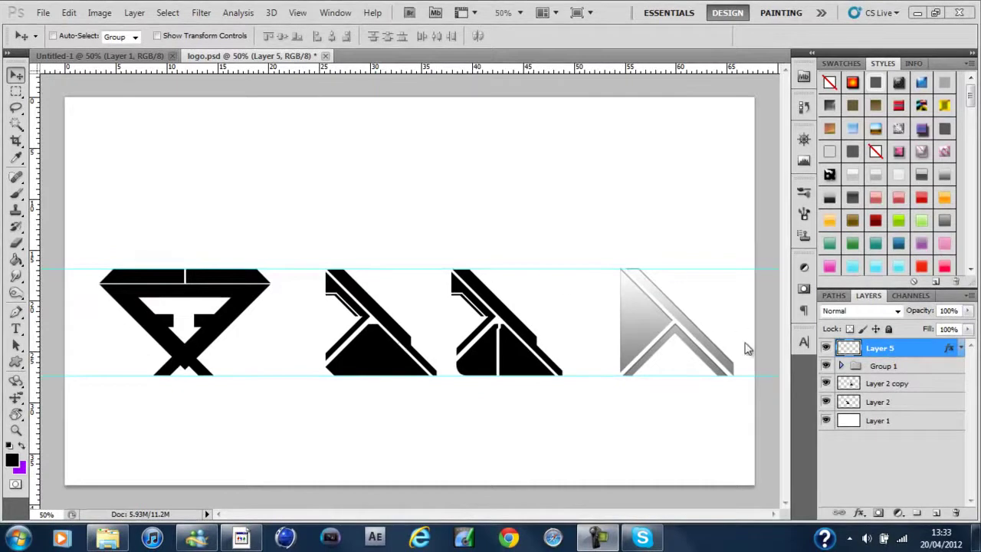
# Switch to the Untitled-1 document and fill its empty layer with black
pyautogui.moveTo(653, 341)
pyautogui.mouseDown()
pyautogui.moveTo(630, 220)
pyautogui.moveTo(654, 341)
pyautogui.mouseUp()
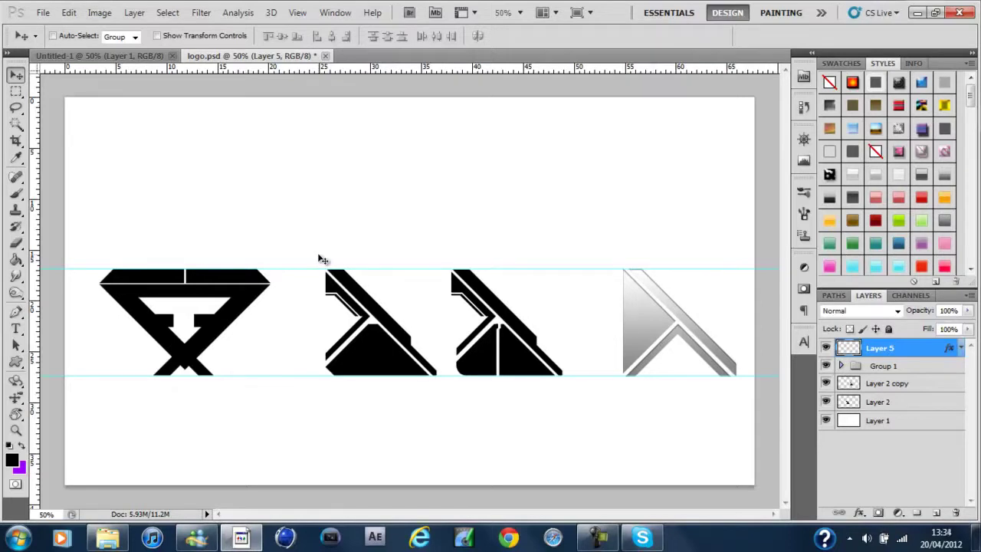
pyautogui.click(125, 61)
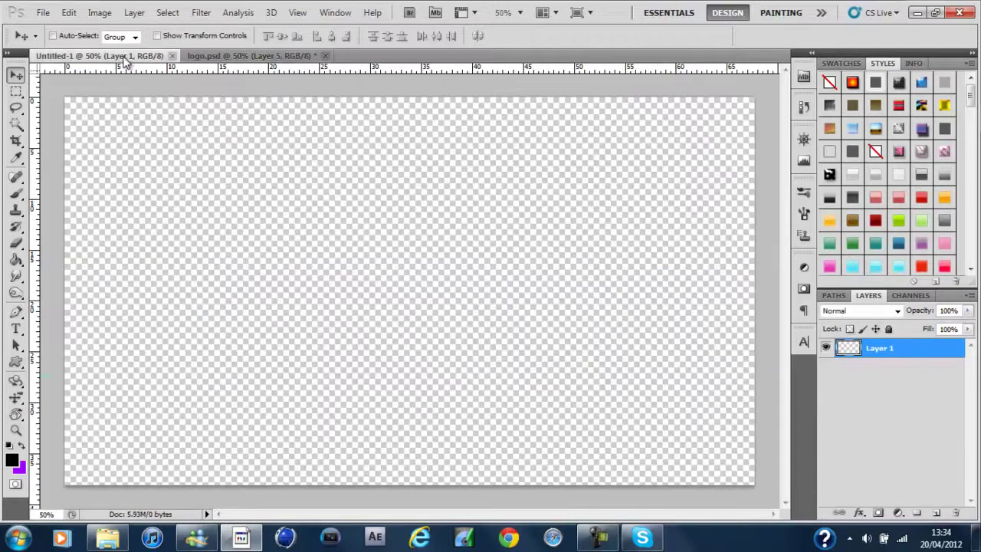
pyautogui.press('g')
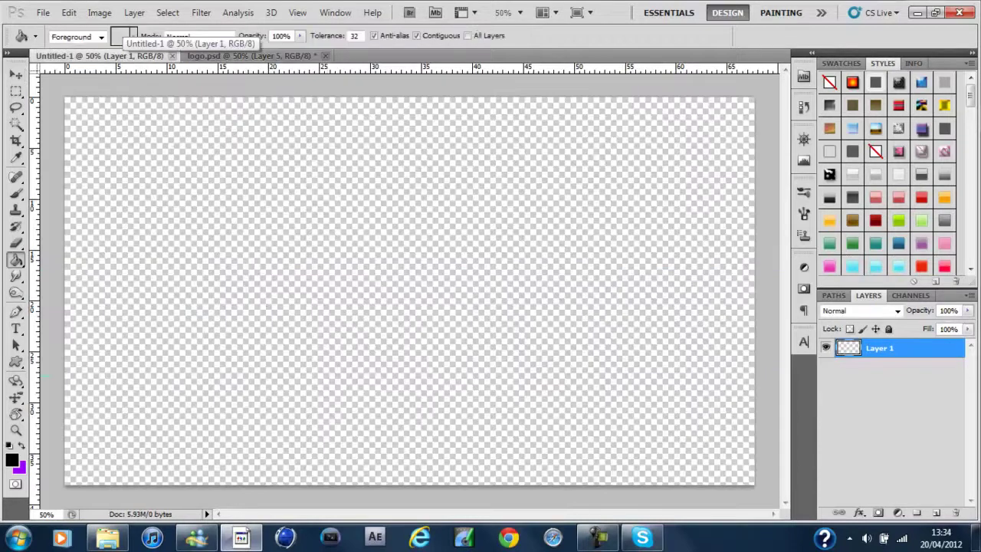
pyautogui.click(324, 245)
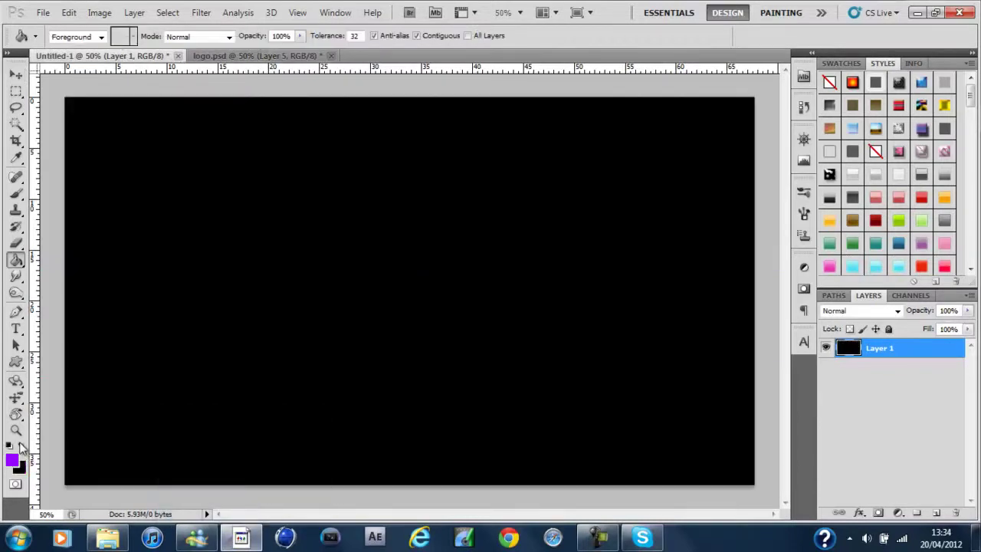
# Reset the colours to default black and white, fill Layer 1 with white and make black the foreground colour
pyautogui.click(16, 431)
pyautogui.click(10, 445)
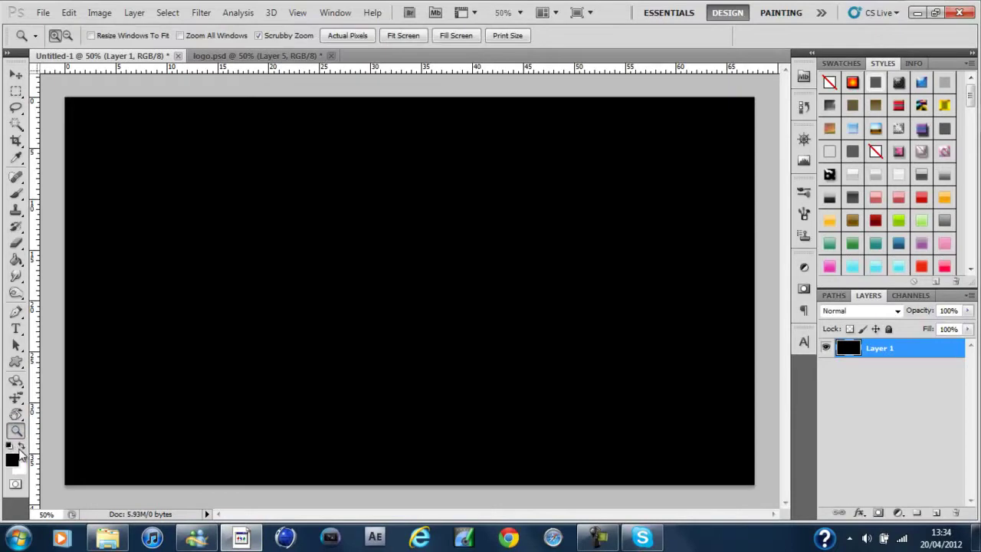
pyautogui.click(20, 447)
pyautogui.click(305, 213)
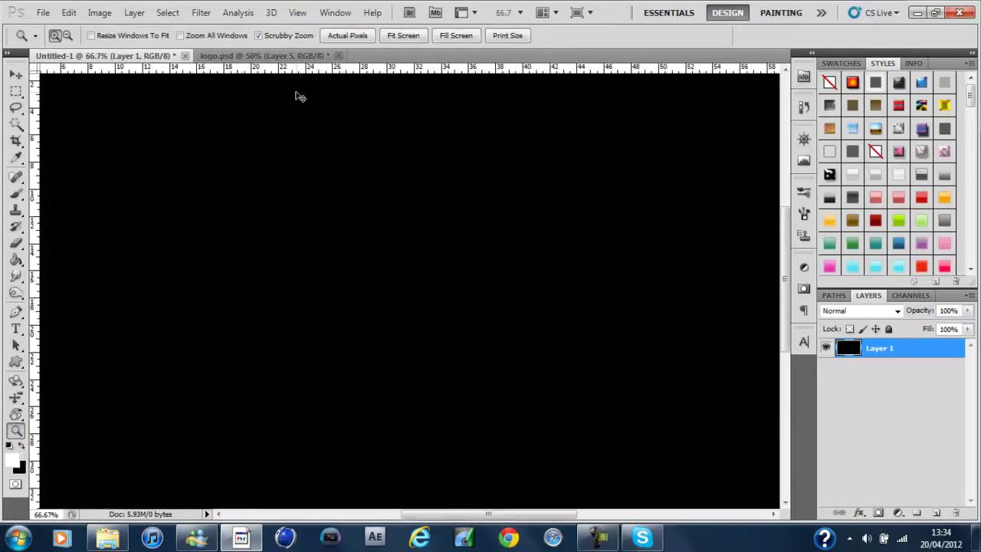
pyautogui.moveTo(299, 93); pyautogui.dragTo(293, 93)
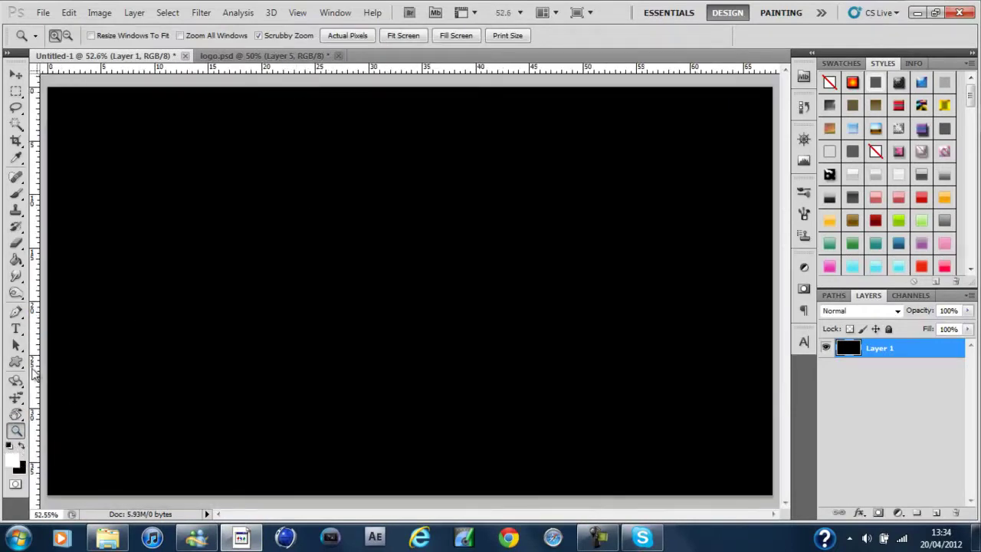
pyautogui.click(16, 259)
pyautogui.click(289, 298)
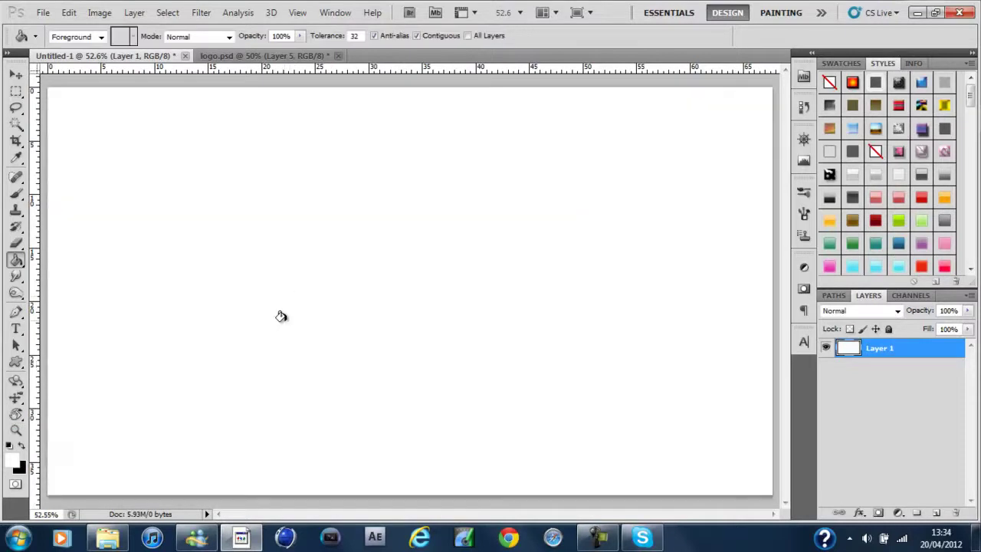
pyautogui.click(21, 446)
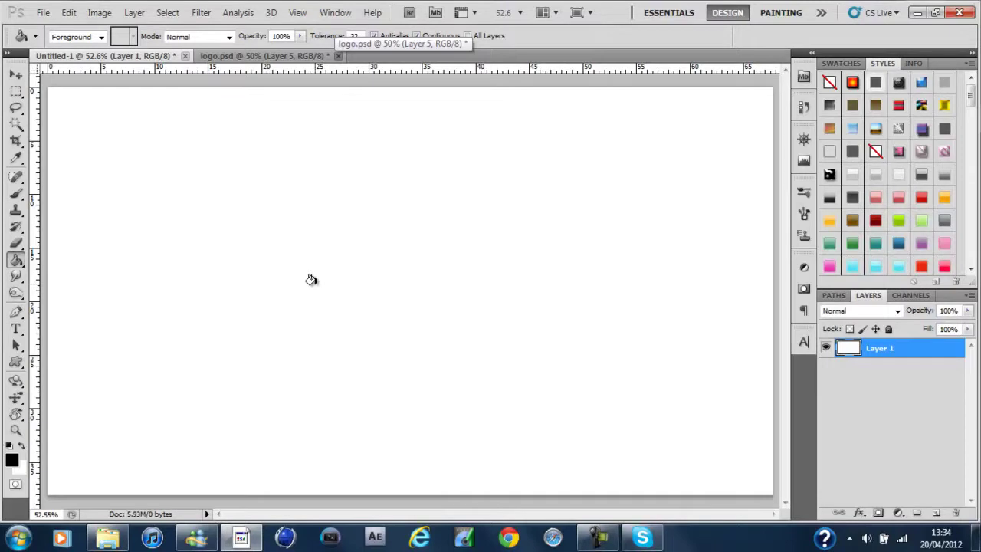
# Activate the standard Pen tool and set it to draw paths
pyautogui.press('p')
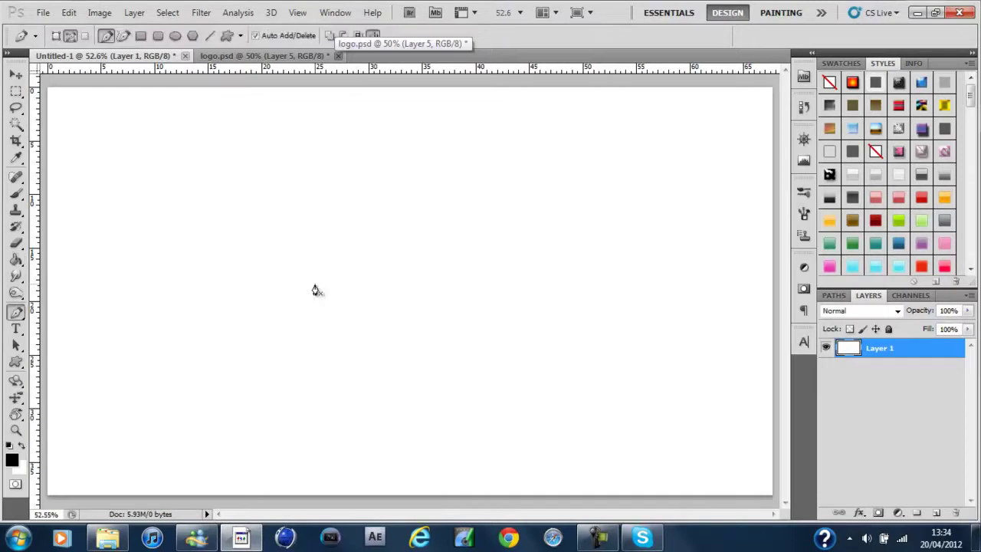
pyautogui.rightClick(17, 314)
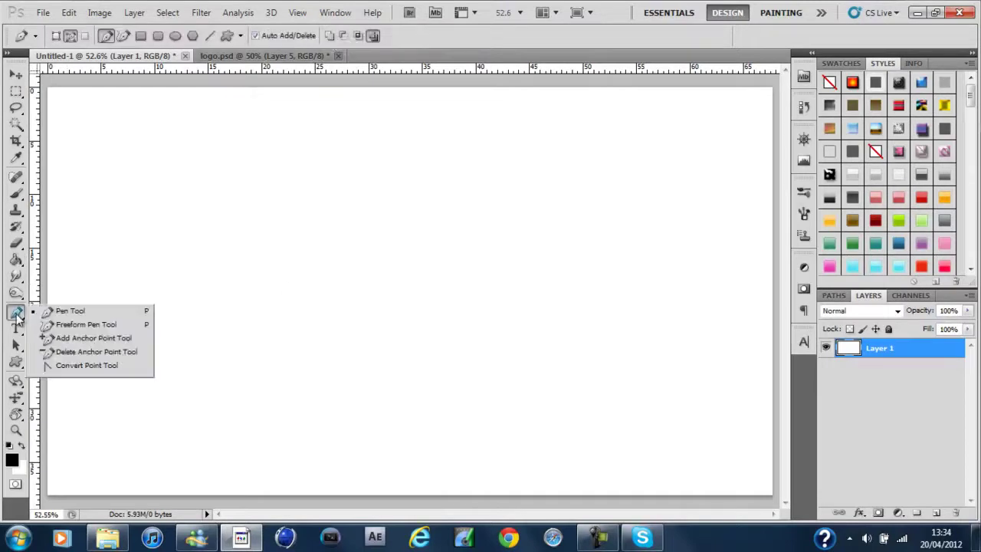
pyautogui.click(110, 316)
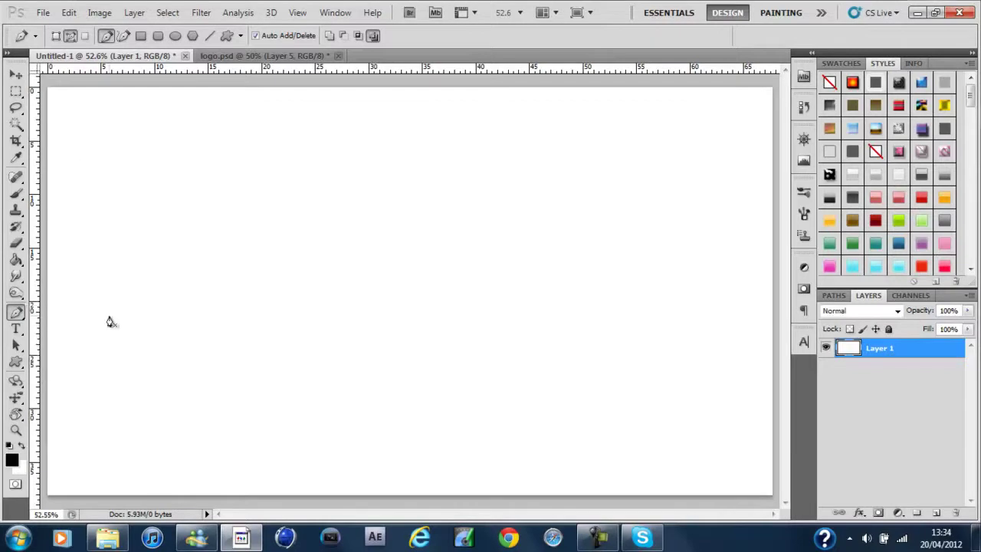
pyautogui.click(71, 36)
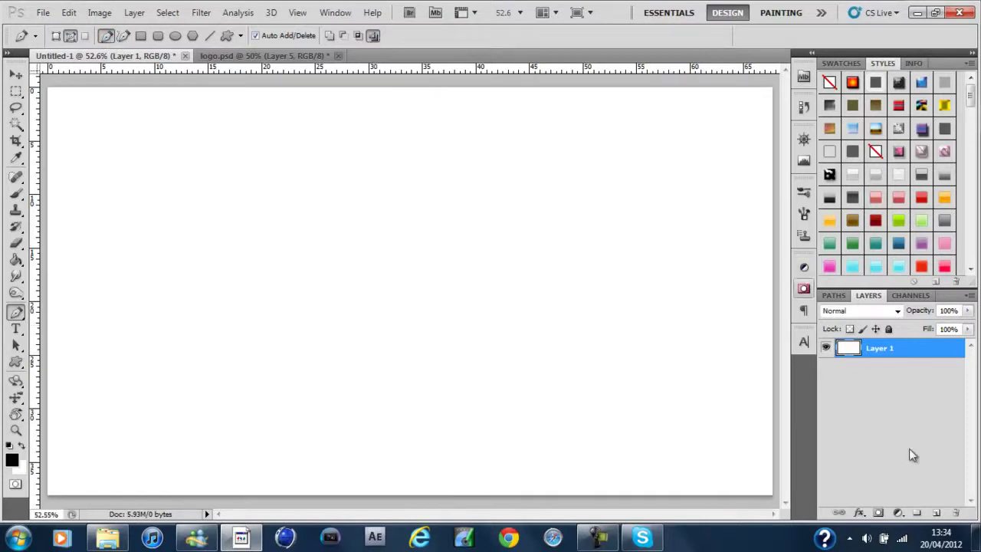
# Add a new layer and place a vertical guide at about 33 and a horizontal guide at about 6 on the rulers
pyautogui.click(934, 512)
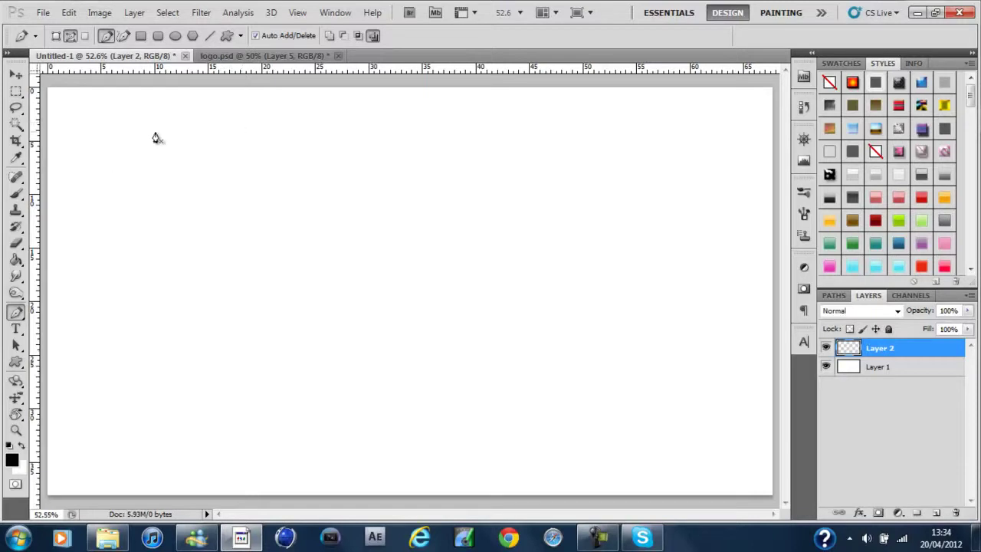
pyautogui.moveTo(38, 184); pyautogui.dragTo(401, 186)
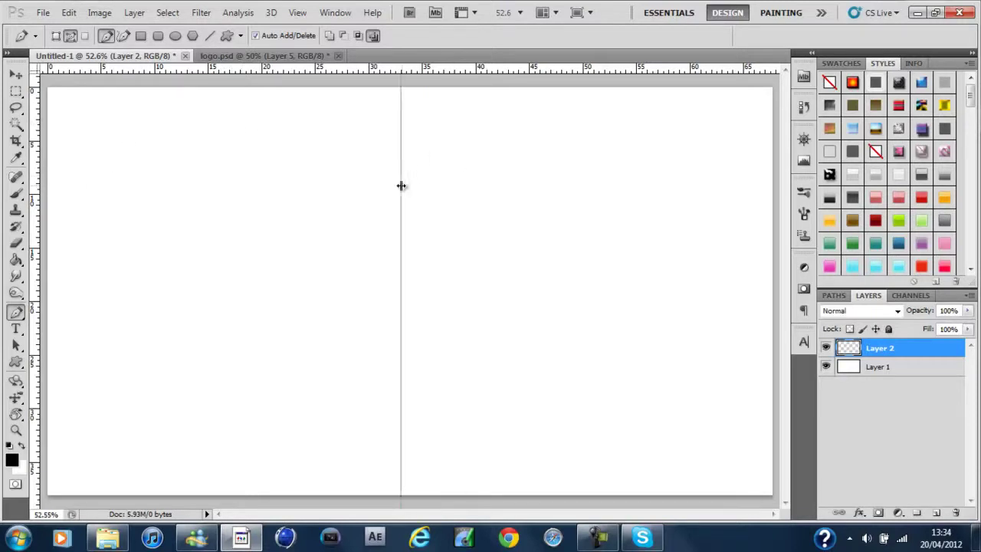
pyautogui.moveTo(417, 65); pyautogui.dragTo(419, 155)
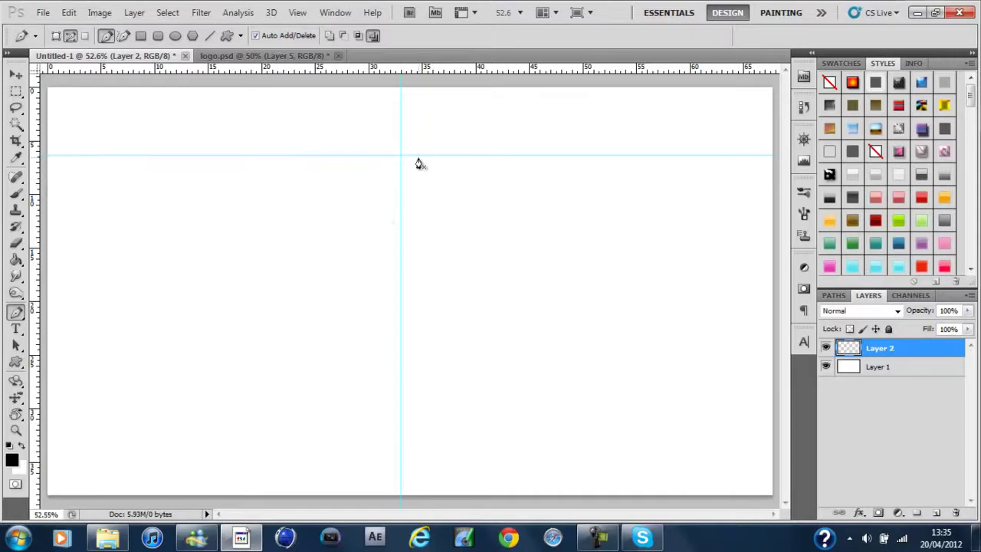
# Draw a closed right-triangle path with its right angle at the guide intersection, extending along the horizontal guide and down the vertical one
pyautogui.click(319, 156)
pyautogui.click(401, 239)
pyautogui.click(401, 156)
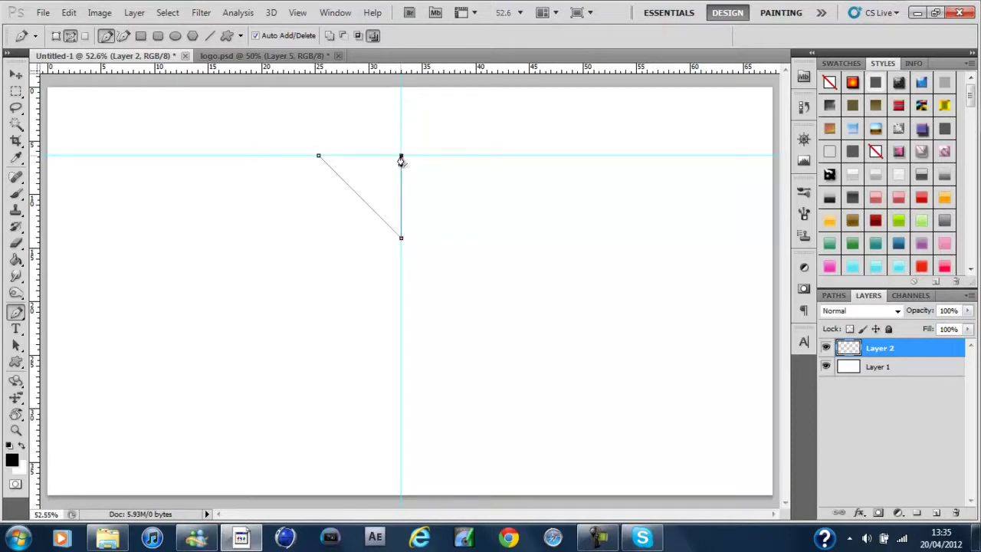
pyautogui.click(319, 157)
# Fill the triangular path with black on Layer 2 and hide the guides
pyautogui.rightClick(417, 232)
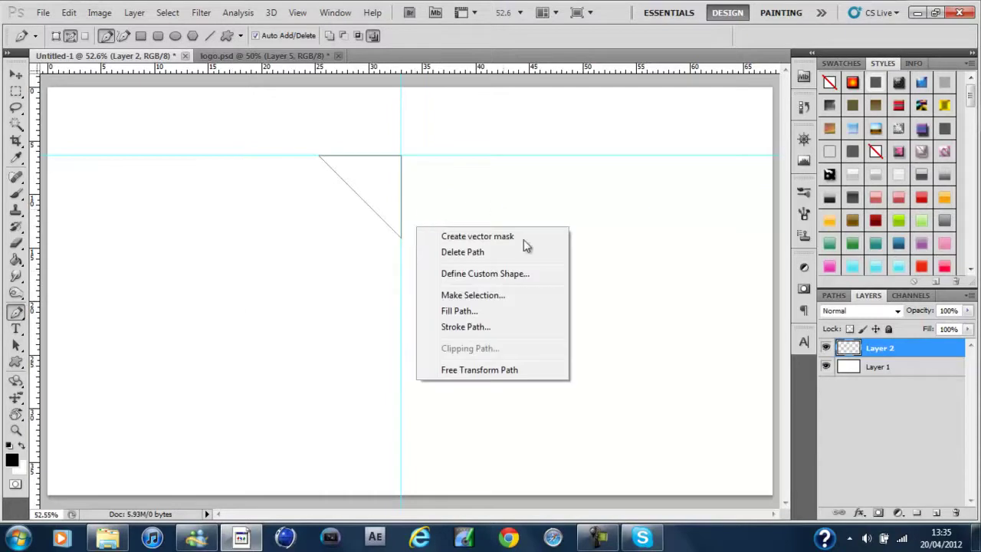
pyautogui.click(531, 310)
pyautogui.moveTo(509, 107); pyautogui.dragTo(516, 155)
pyautogui.click(644, 181)
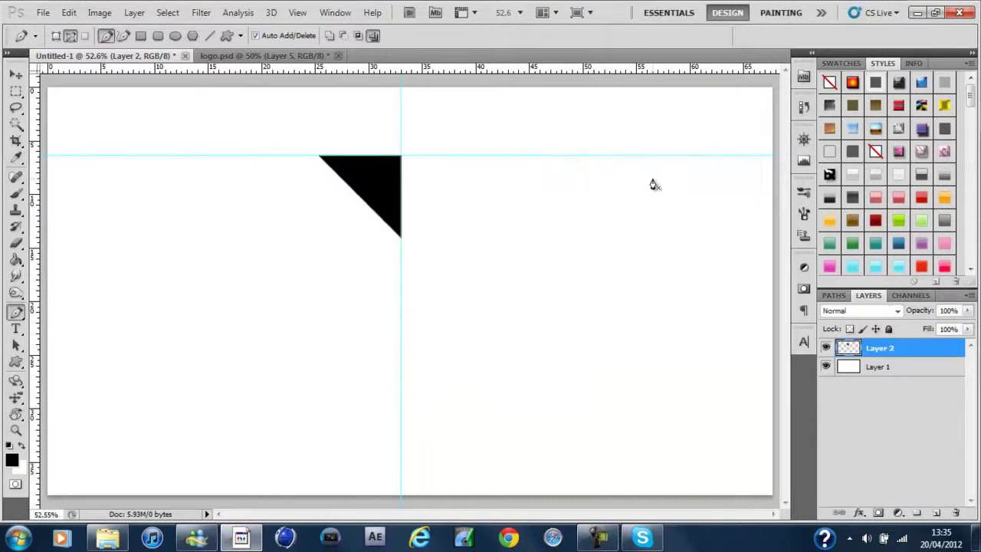
pyautogui.press('m')
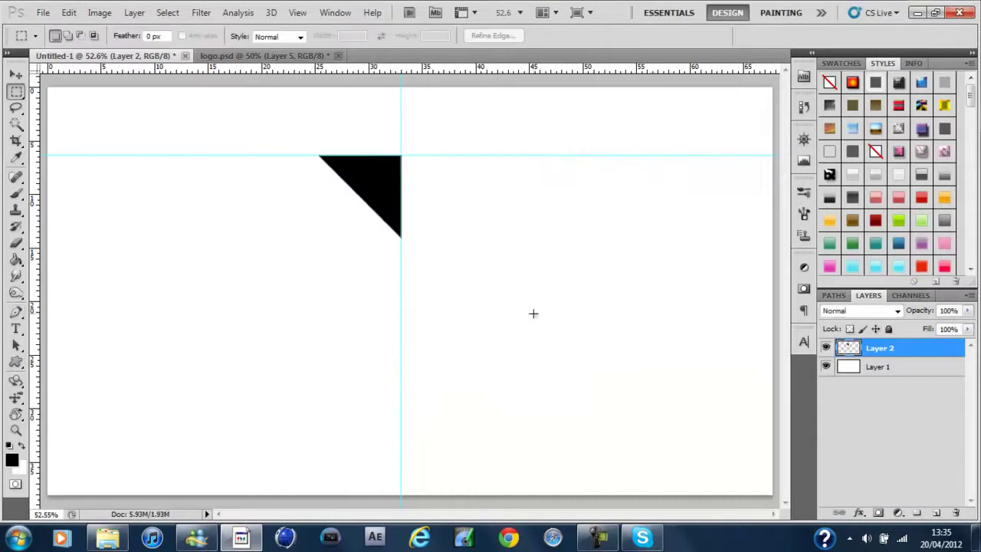
pyautogui.press('p')
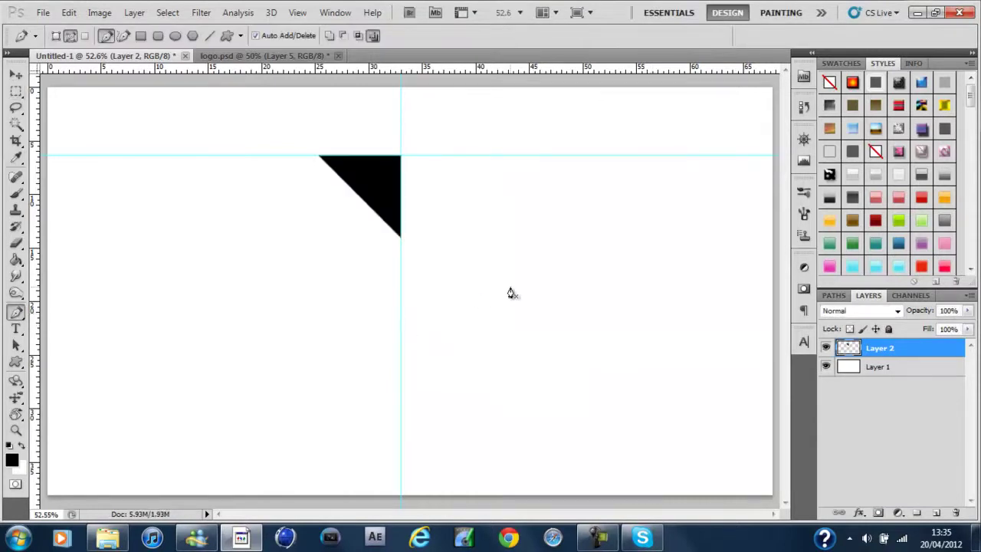
pyautogui.press('v')
pyautogui.hotkey('ctrl', ';')
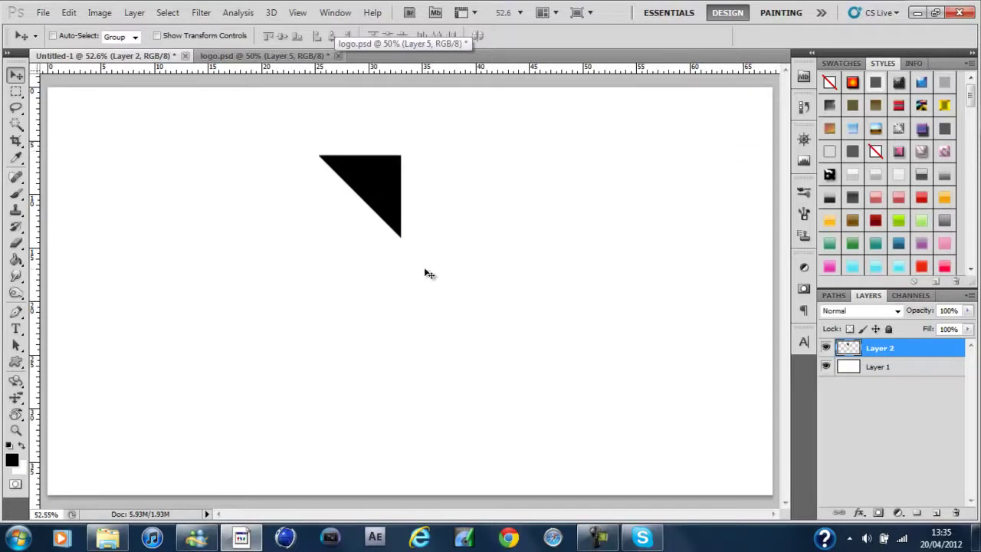
# Draw a closed four-sided path across the triangle's top edge, overlapping a thin strip and extending past both sides
pyautogui.press('p')
pyautogui.hotkey('ctrl', '1')
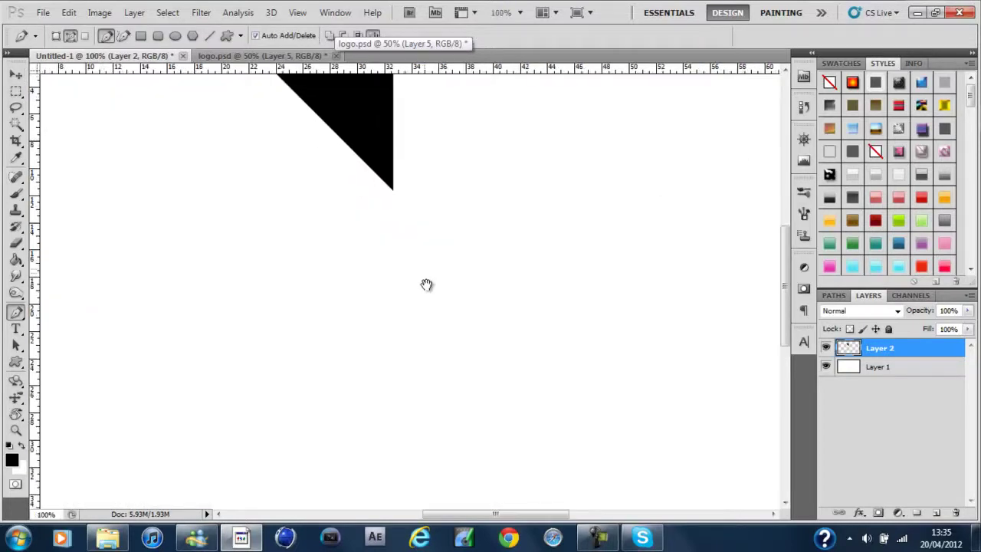
pyautogui.moveTo(425, 273); pyautogui.dragTo(442, 388)
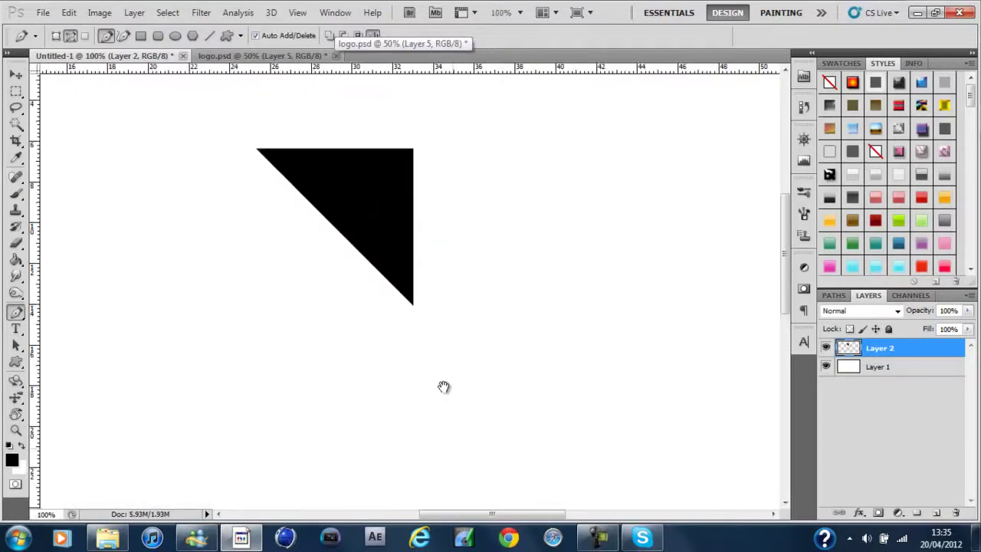
pyautogui.click(216, 152)
pyautogui.click(503, 151)
pyautogui.moveTo(502, 151); pyautogui.dragTo(502, 124)
pyautogui.click(502, 119)
pyautogui.click(155, 119)
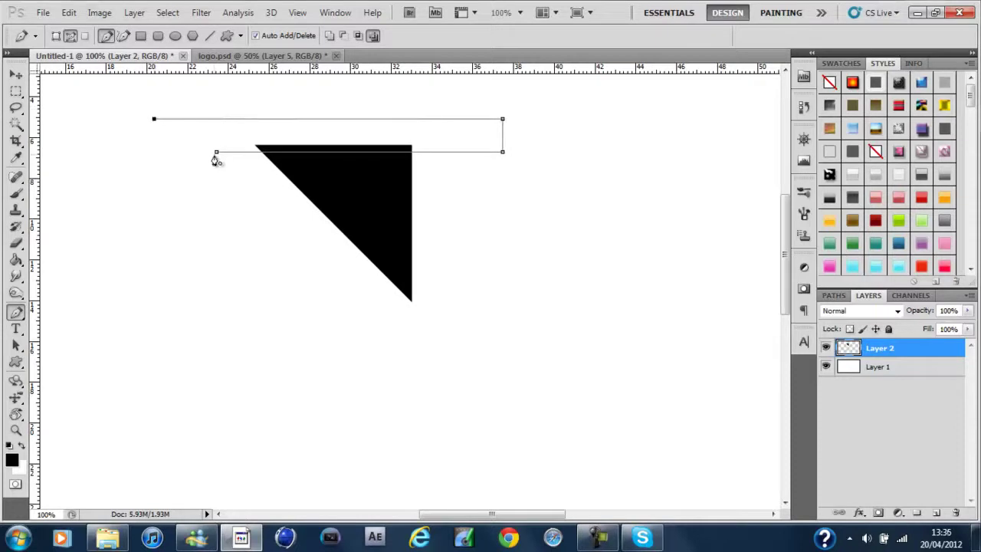
pyautogui.click(216, 152)
# Turn the path into a new selection with 0 px feather, delete the triangle's top strip inside it and deselect
pyautogui.rightClick(257, 215)
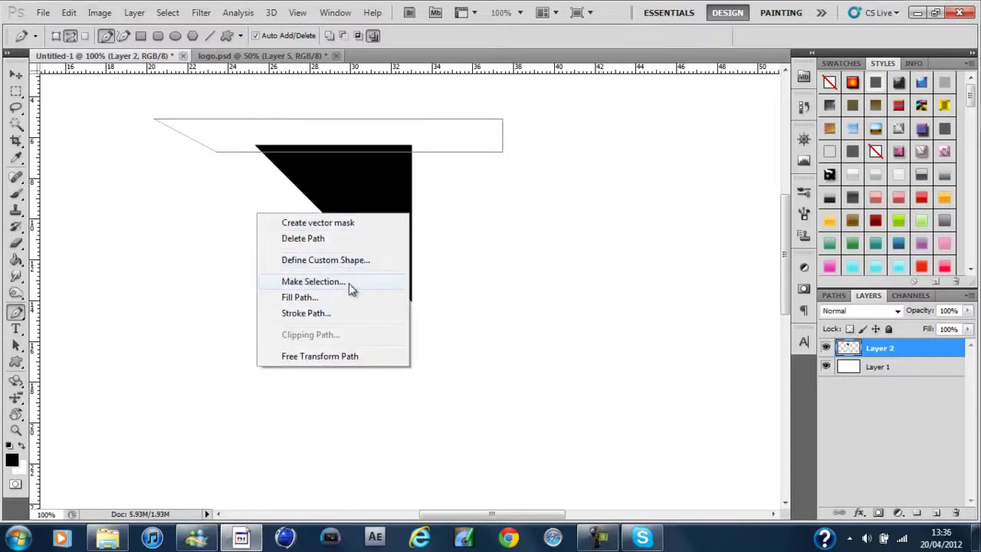
pyautogui.click(349, 283)
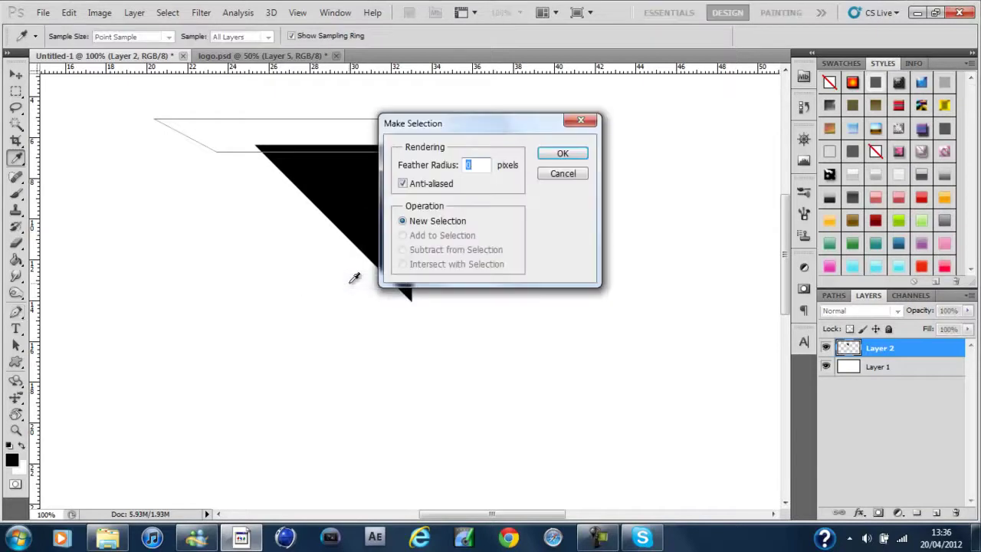
pyautogui.press('Return')
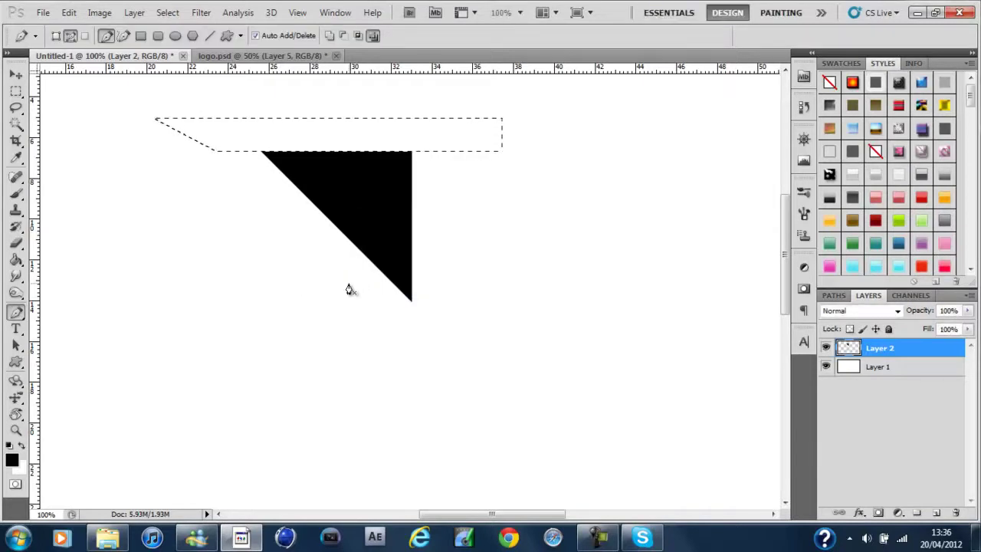
pyautogui.press('m')
pyautogui.hotkey('ctrl', 'd')
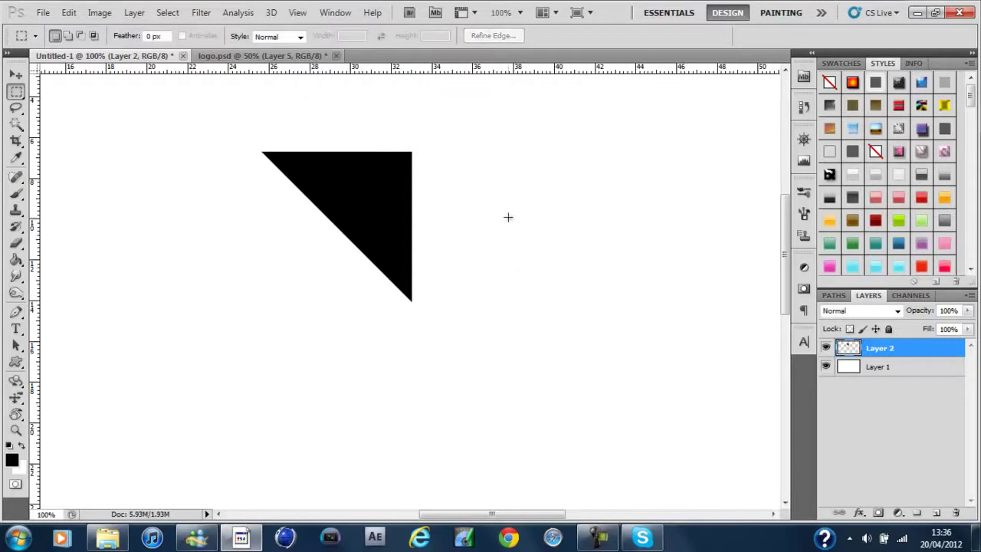
# Show the guides again
pyautogui.hotkey('ctrl', ';')
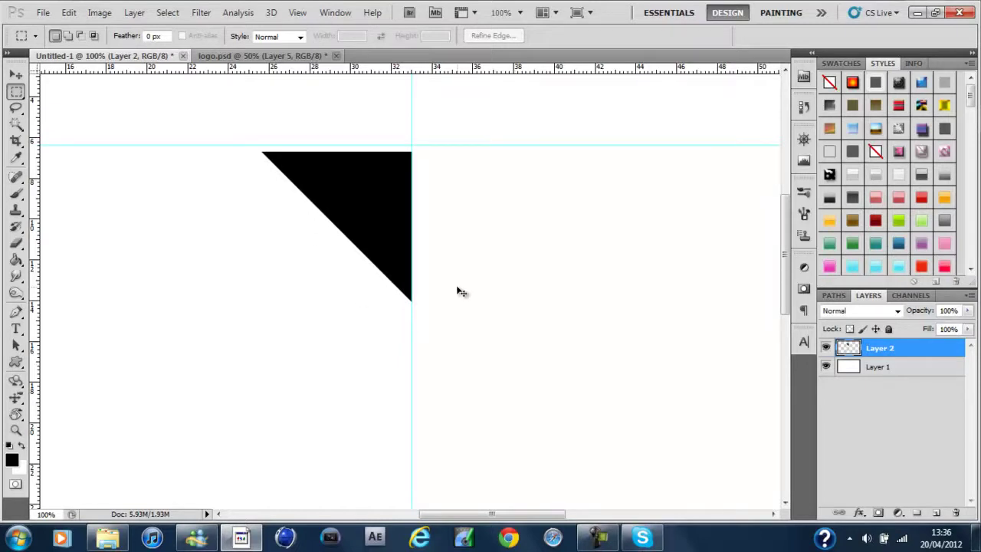
pyautogui.hotkey('ctrl', 'r')
pyautogui.hotkey('ctrl', 'r')
# Try adding another horizontal guide above the triangle at about 4 on the vertical ruler, and undo it
pyautogui.moveTo(464, 68); pyautogui.dragTo(459, 99)
pyautogui.press('v')
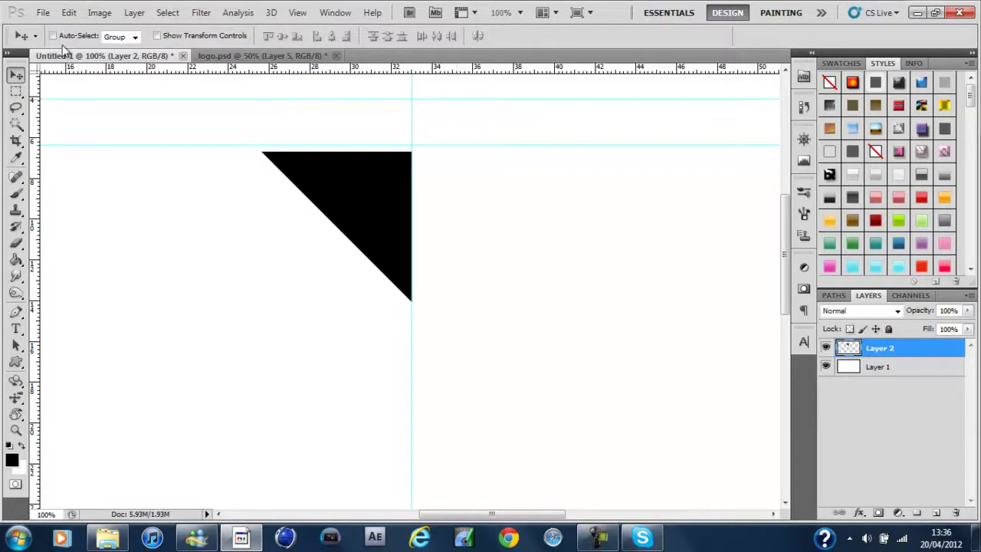
pyautogui.hotkey('ctrl', 'z')
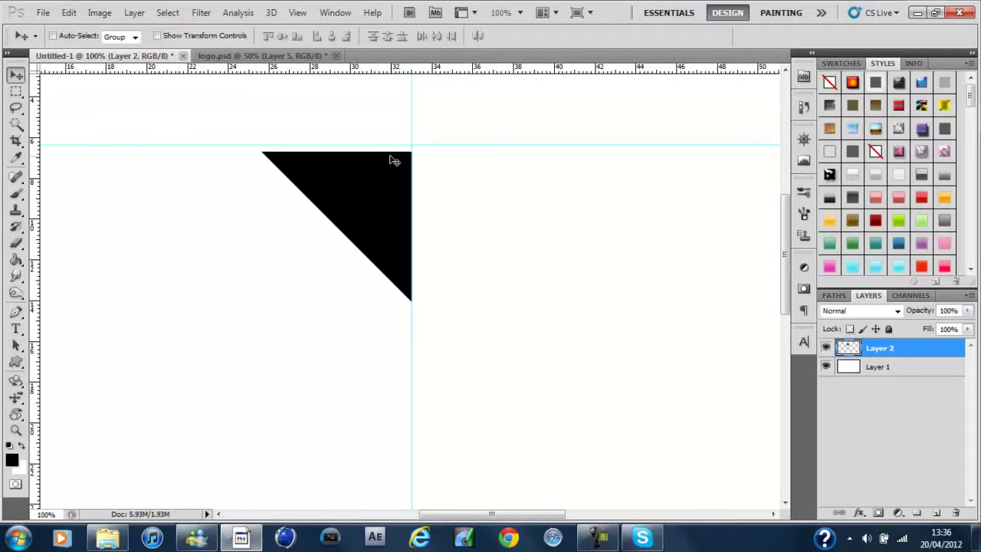
# Move the trimmed triangle up until its top edge meets the horizontal guide
pyautogui.hotkey('ctrl', ';')
pyautogui.hotkey('ctrl', ';')
pyautogui.hotkey('shift', 'Up')
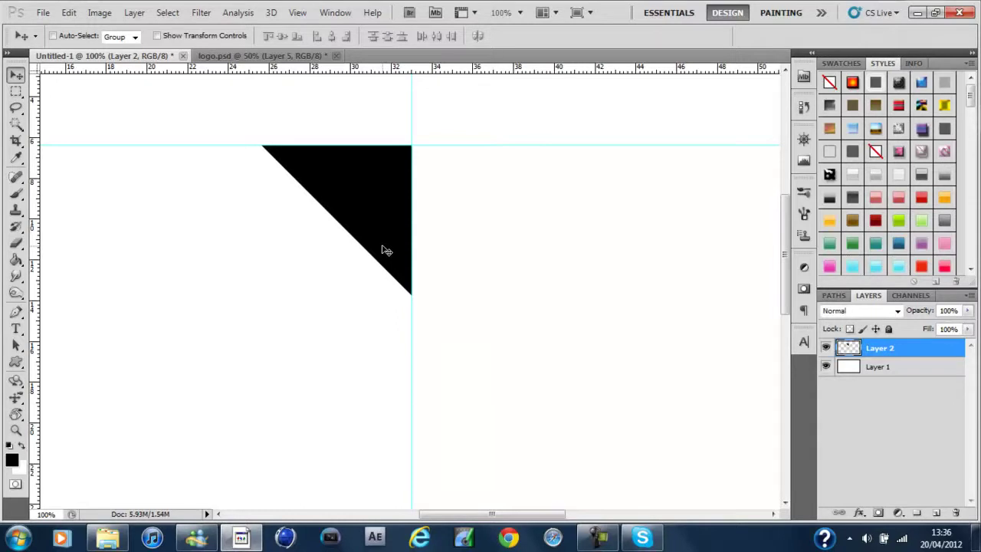
# Duplicate the trimmed triangle's layer and flip the copy horizontally
pyautogui.hotkey('ctrl', 'j')
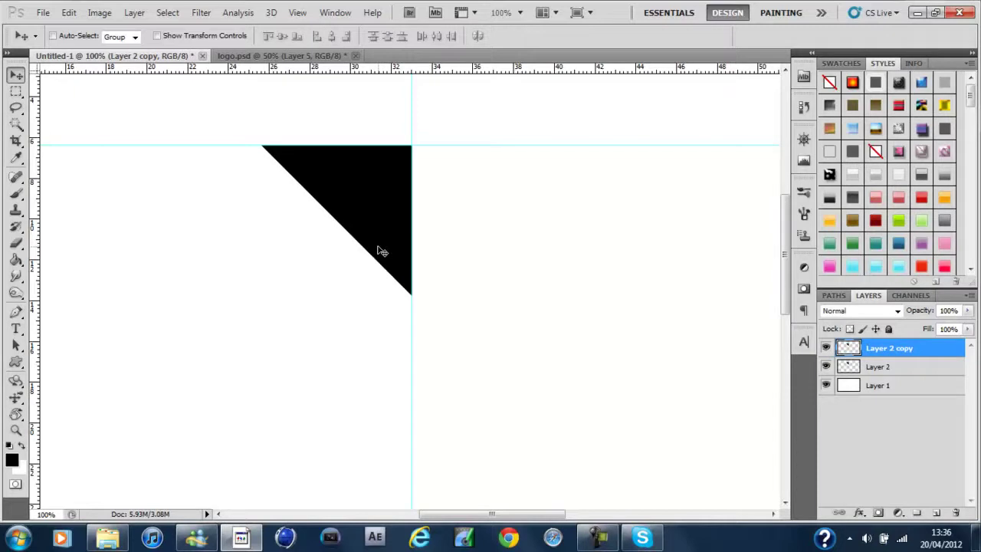
pyautogui.hotkey('ctrl', 't')
pyautogui.rightClick(379, 254)
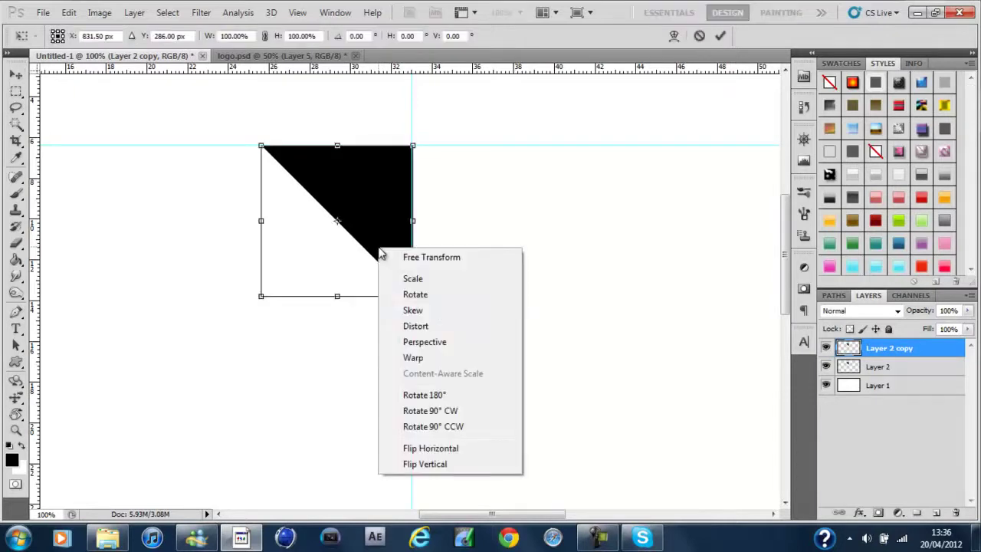
pyautogui.click(476, 450)
pyautogui.press('Return')
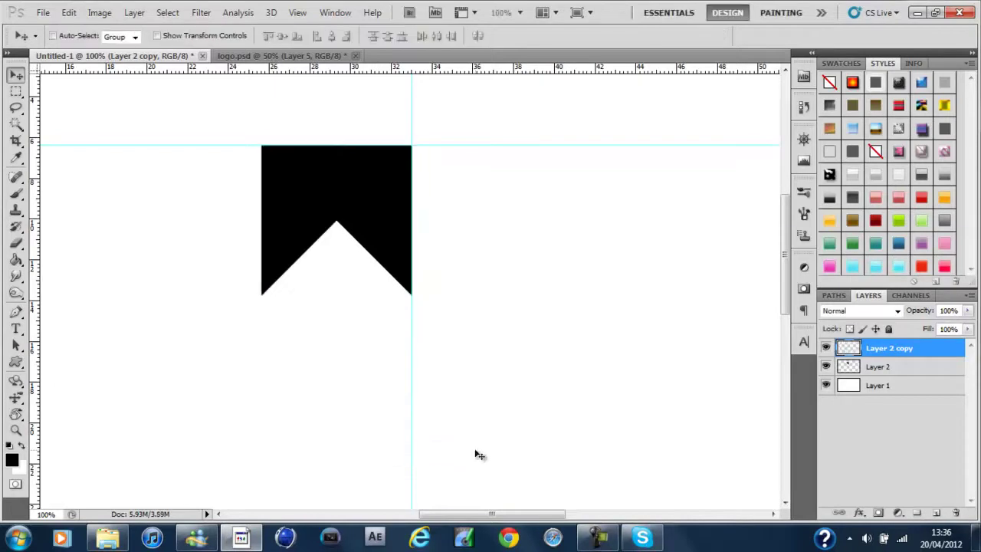
# Move the flipped copy right until it meets the original half without a seam, and hide the guides
pyautogui.hotkey('shift', 'Right')
pyautogui.hotkey('shift', 'Right')
pyautogui.hotkey('shift', 'Right')
pyautogui.hotkey('shift', 'Right')
pyautogui.hotkey('shift', 'Right')
pyautogui.hotkey('shift', 'Right')
pyautogui.hotkey('shift', 'Right')
pyautogui.hotkey('shift', 'Right')
pyautogui.hotkey('shift', 'Right')
pyautogui.hotkey('shift', 'Right')
pyautogui.hotkey('shift', 'Right')
pyautogui.hotkey('shift', 'Right')
pyautogui.hotkey('shift', 'Right')
pyautogui.hotkey('shift', 'Right')
pyautogui.hotkey('shift', 'Right')
pyautogui.hotkey('shift', 'Right')
pyautogui.hotkey('shift', 'Right')
pyautogui.hotkey('shift', 'Right')
pyautogui.hotkey('shift', 'Right')
pyautogui.hotkey('shift', 'Right')
pyautogui.hotkey('shift', 'Right')
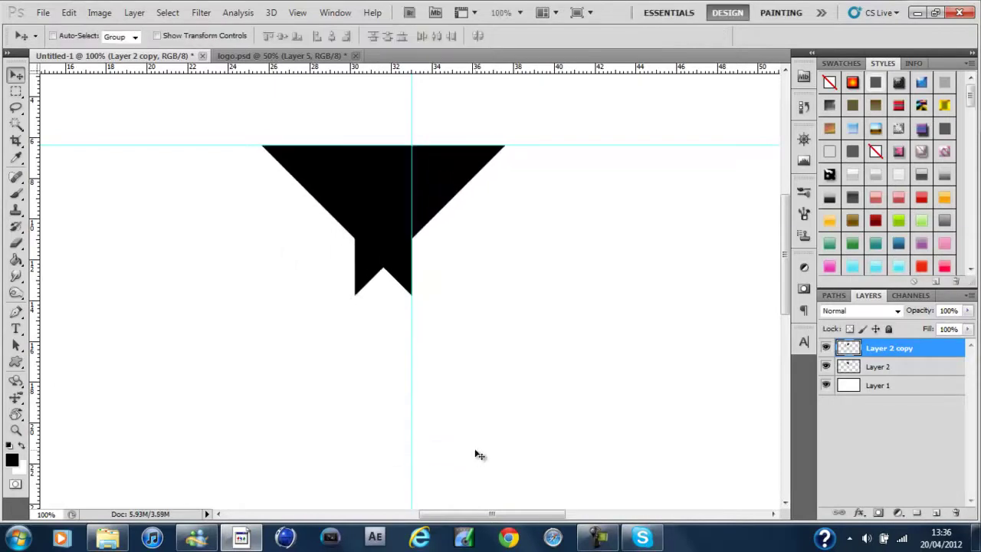
pyautogui.hotkey('shift', 'Left')
pyautogui.hotkey('shift', 'Left')
pyautogui.hotkey('shift', 'Left')
pyautogui.hotkey('shift', 'Right')
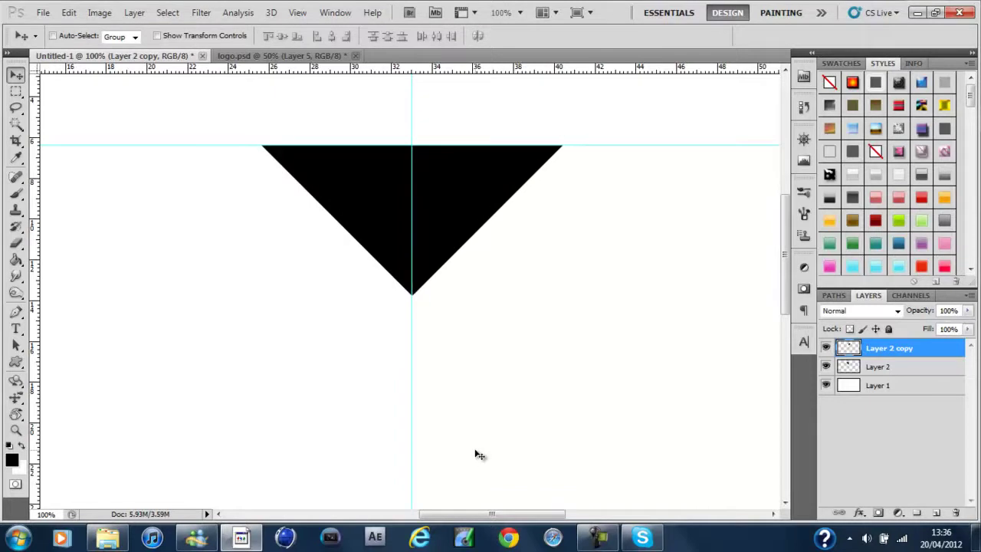
pyautogui.hotkey('ctrl', ';')
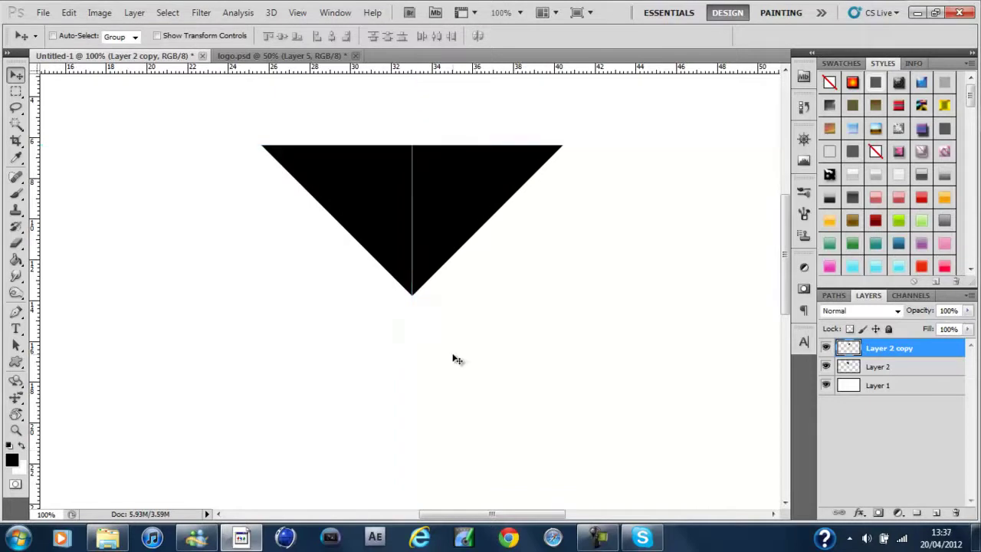
pyautogui.press('Left')
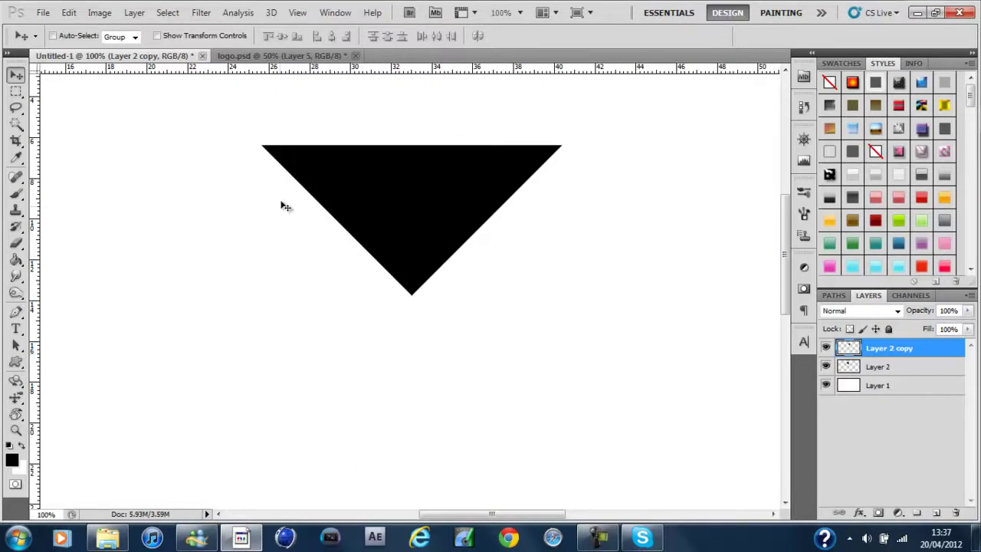
# Merge the two halves into Layer 2 and move the triangle down until its top edge sits at about 12 on the vertical ruler
pyautogui.press('e')
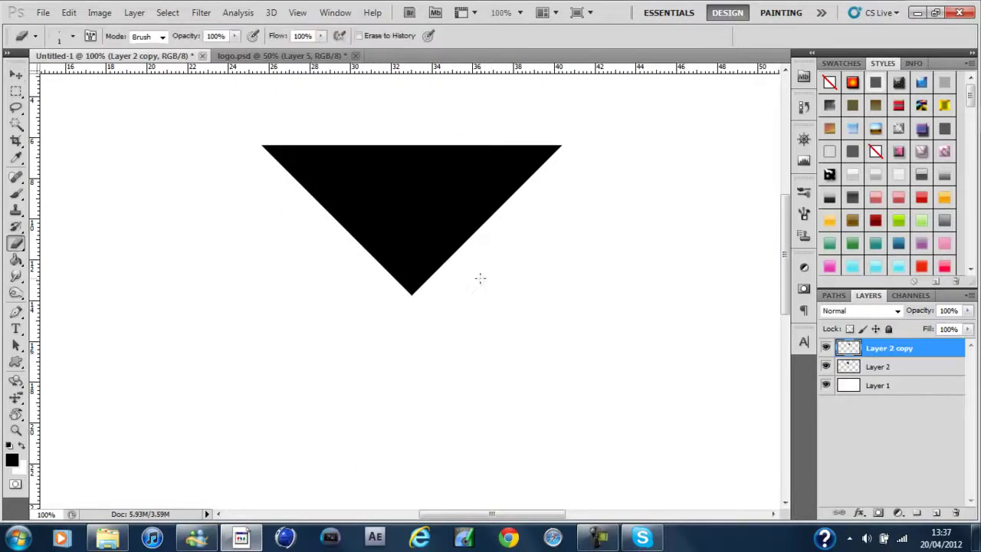
pyautogui.hotkey('ctrl', 'z')
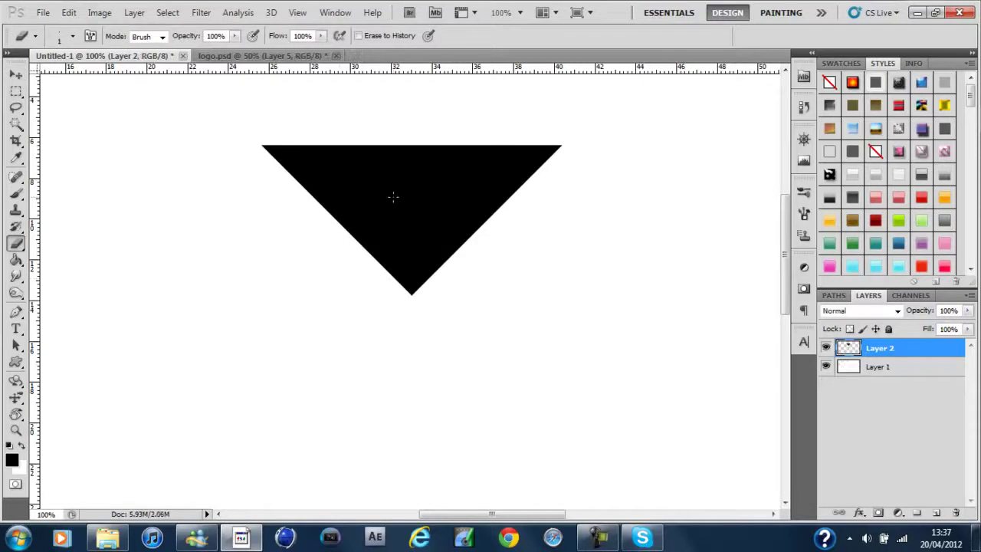
pyautogui.press('v')
pyautogui.moveTo(393, 198)
pyautogui.mouseDown()
pyautogui.moveTo(390, 239)
pyautogui.moveTo(394, 224)
pyautogui.mouseUp()
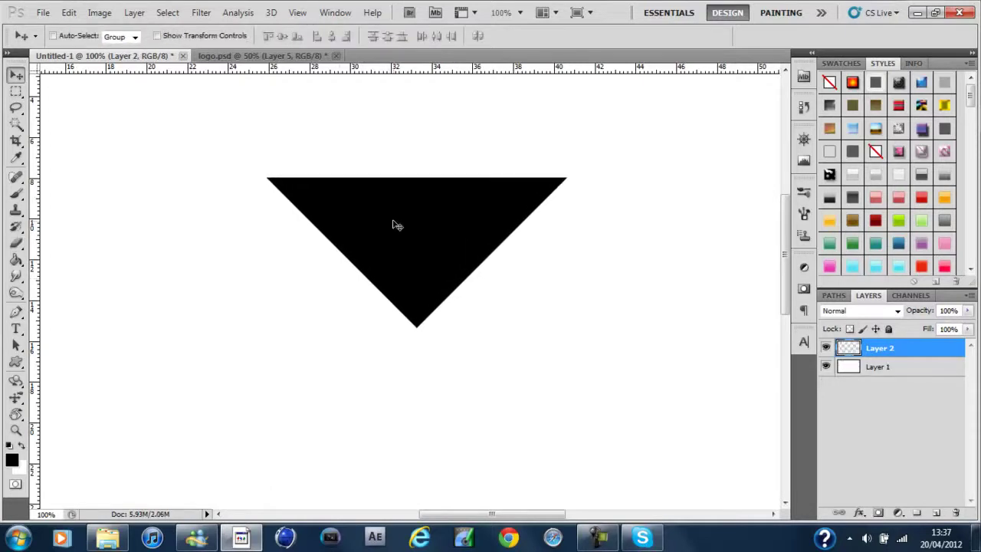
pyautogui.moveTo(429, 241); pyautogui.dragTo(439, 330)
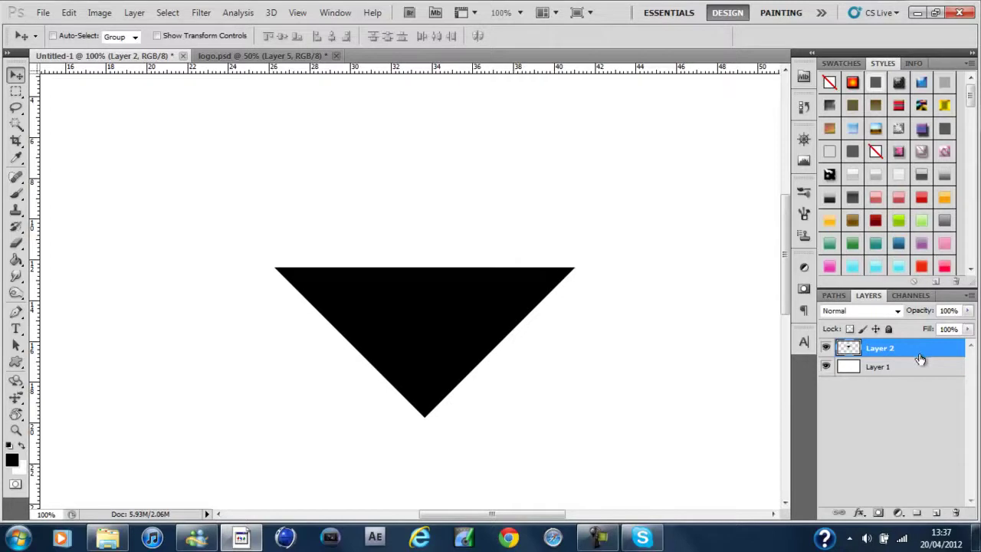
# Duplicate the merged triangle's layer and move the copy straight above the original
pyautogui.hotkey('ctrl', 'j')
pyautogui.moveTo(501, 312); pyautogui.dragTo(486, 117)
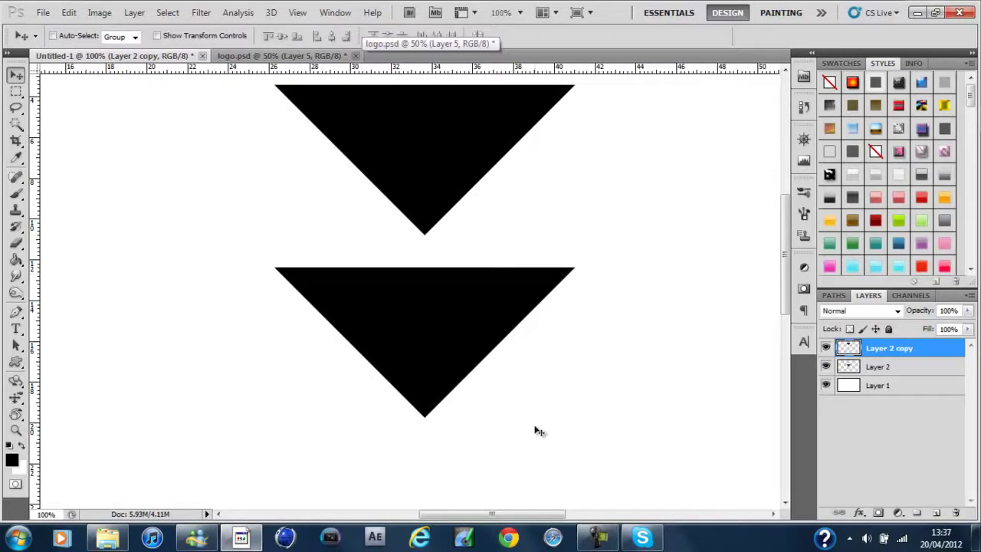
# Darken the white background on Layer 1 to grey with a Hue/Saturation lightness of about -50
pyautogui.click(903, 383)
pyautogui.hotkey('ctrl', 'u')
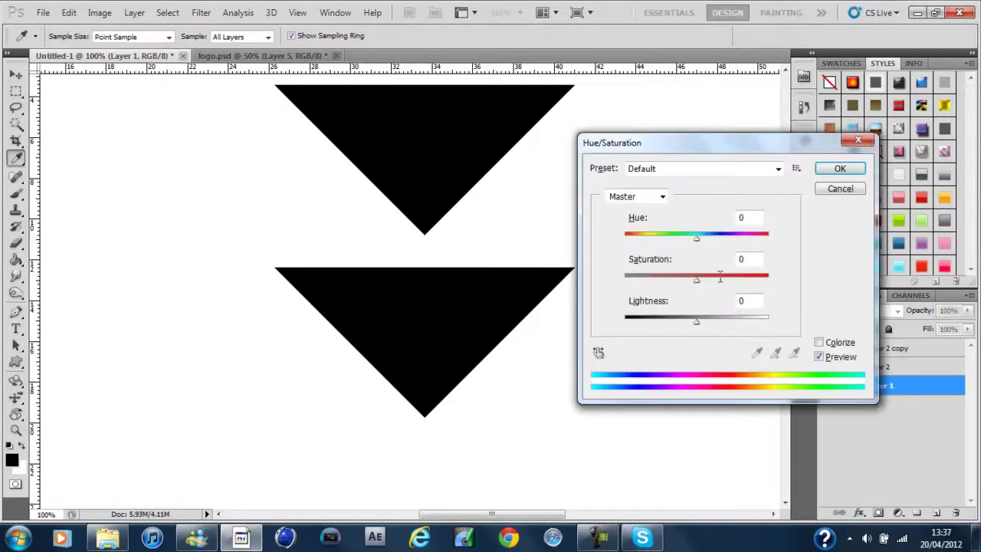
pyautogui.moveTo(681, 322); pyautogui.dragTo(670, 319)
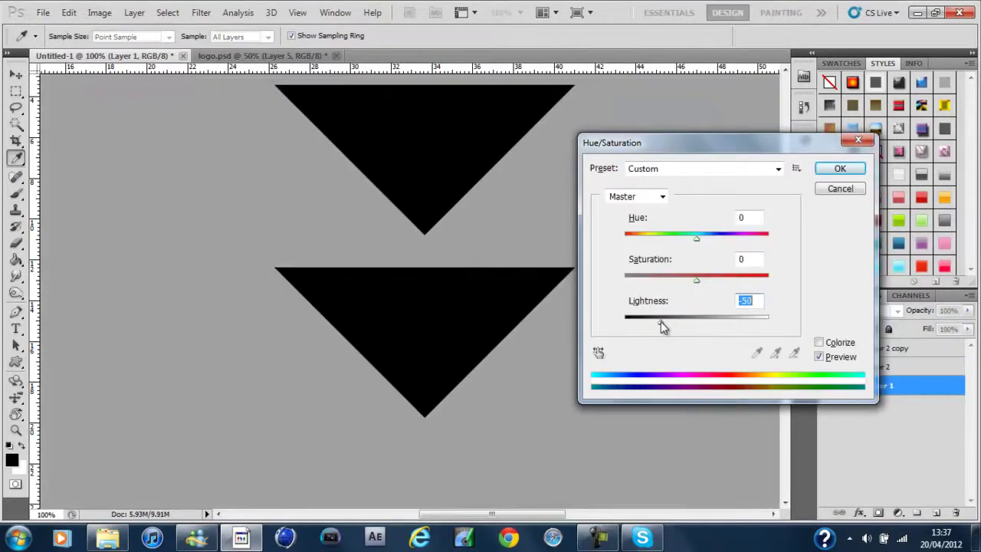
pyautogui.click(840, 169)
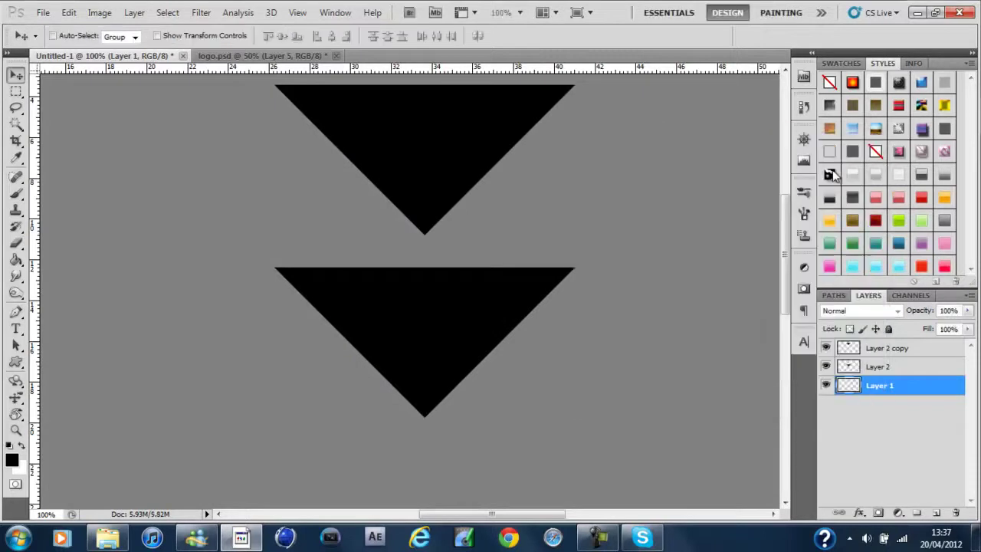
# Invert the triangle on Layer 2 copy to white and move it down so it overlaps the upper part of the black triangle
pyautogui.click(911, 350)
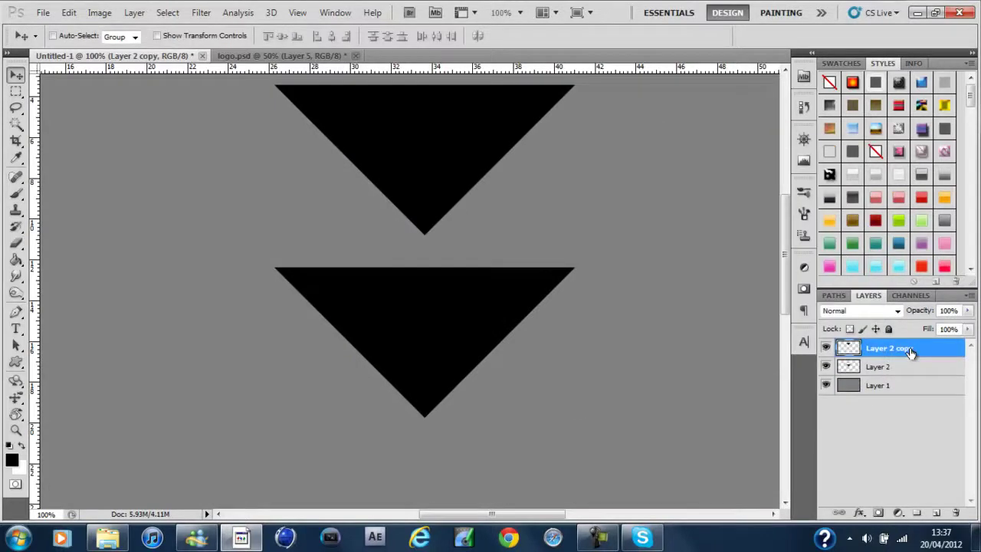
pyautogui.hotkey('ctrl', 'i')
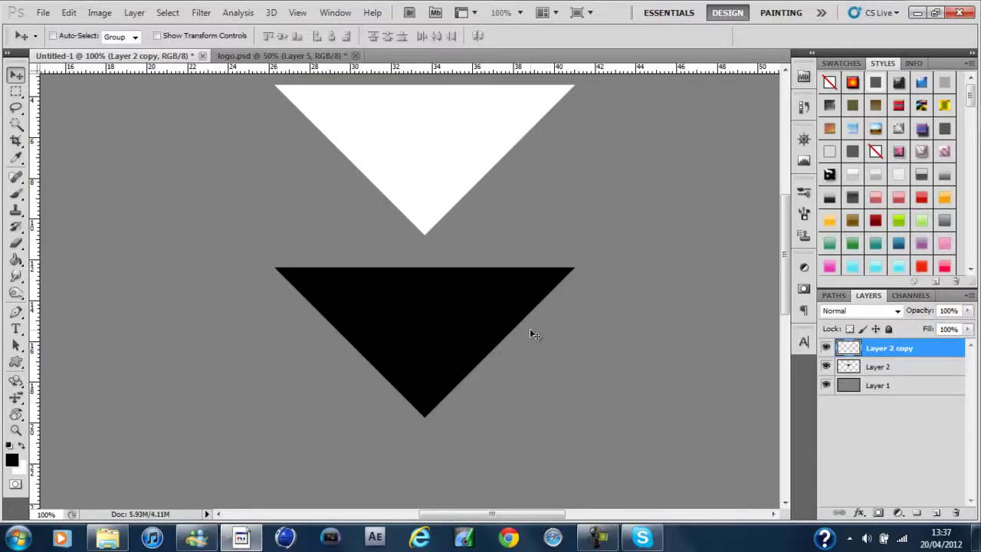
pyautogui.moveTo(447, 171)
pyautogui.mouseDown()
pyautogui.moveTo(447, 223)
pyautogui.moveTo(445, 189)
pyautogui.mouseUp()
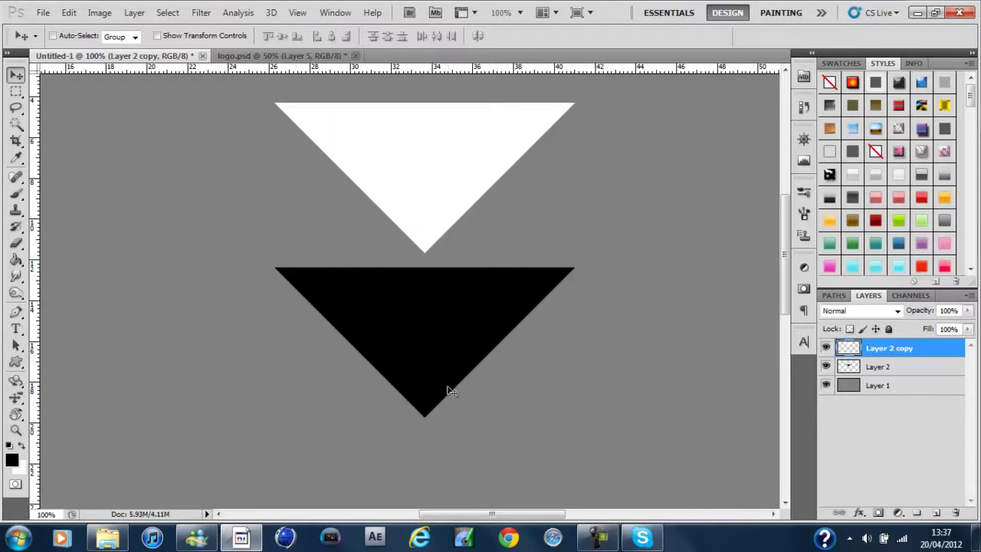
pyautogui.moveTo(401, 127); pyautogui.dragTo(395, 256)
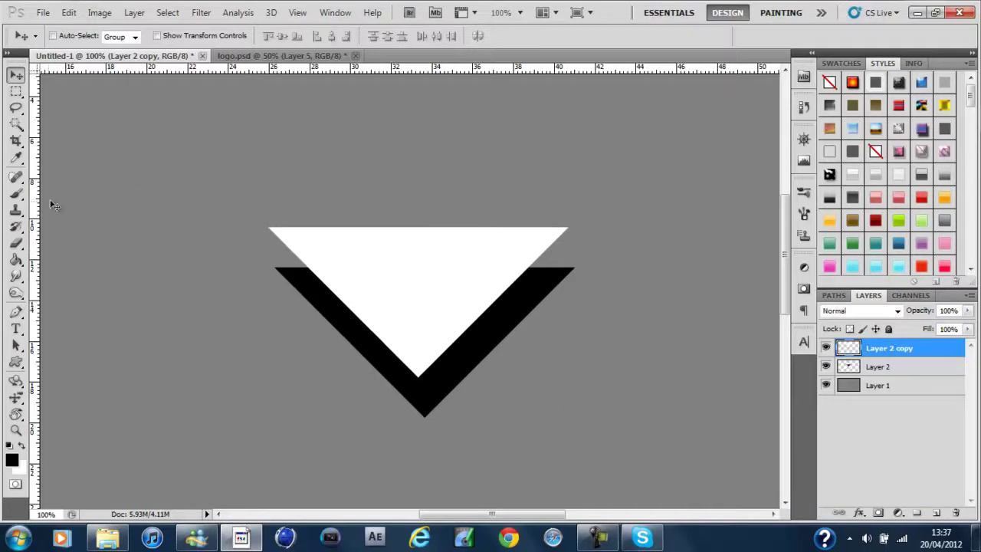
# Show the guides and replace the vertical ones with a single guide through the black triangle's lower tip
pyautogui.moveTo(35, 204); pyautogui.dragTo(421, 254)
pyautogui.hotkey('ctrl', ';')
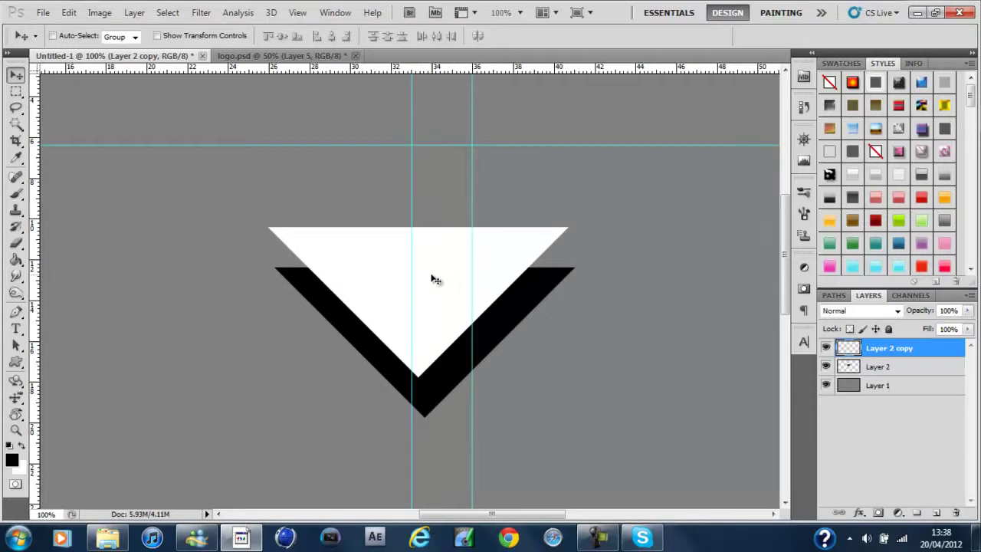
pyautogui.moveTo(471, 193); pyautogui.dragTo(200, 87)
pyautogui.moveTo(412, 105); pyautogui.dragTo(359, 7)
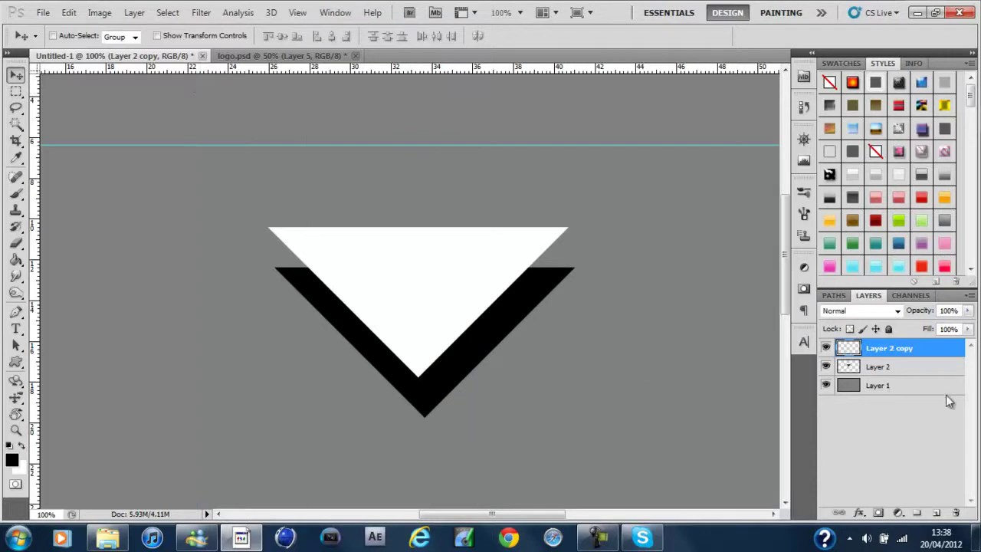
pyautogui.click(892, 373)
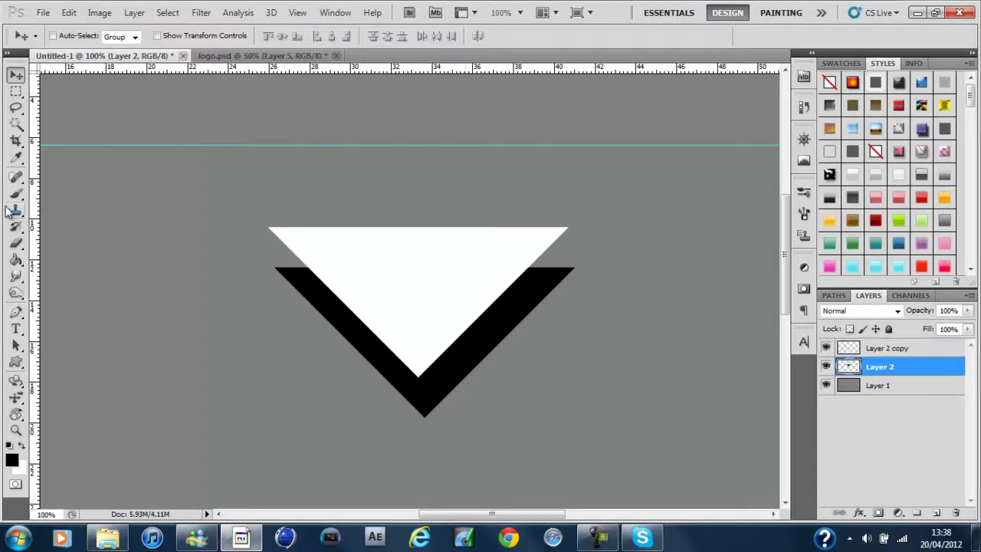
pyautogui.moveTo(416, 261); pyautogui.dragTo(424, 296)
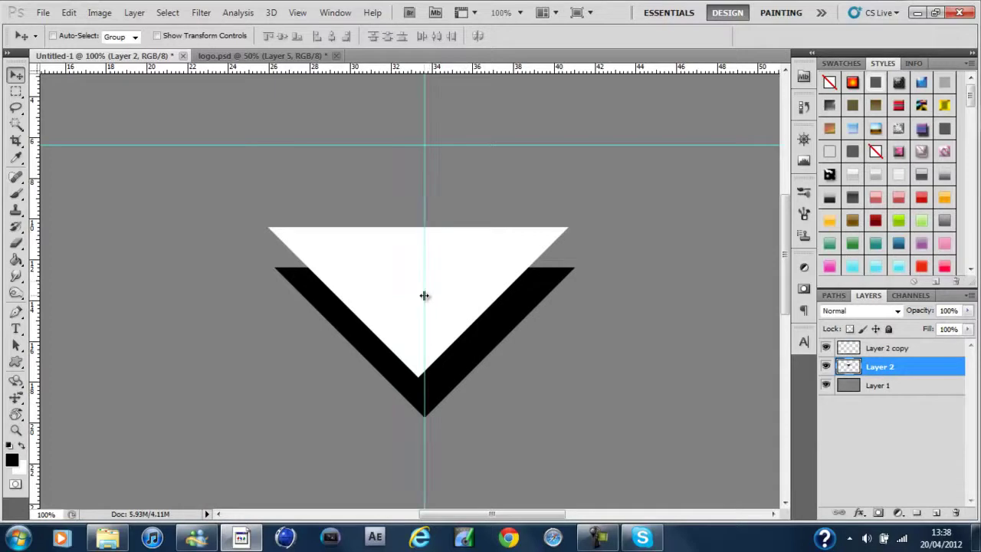
# Nudge the white triangle right until its tip lies on the vertical guide, and hide the guides
pyautogui.click(928, 354)
pyautogui.press('Right')
pyautogui.press('Right')
pyautogui.press('Right')
pyautogui.press('Right')
pyautogui.press('Right')
pyautogui.press('Right')
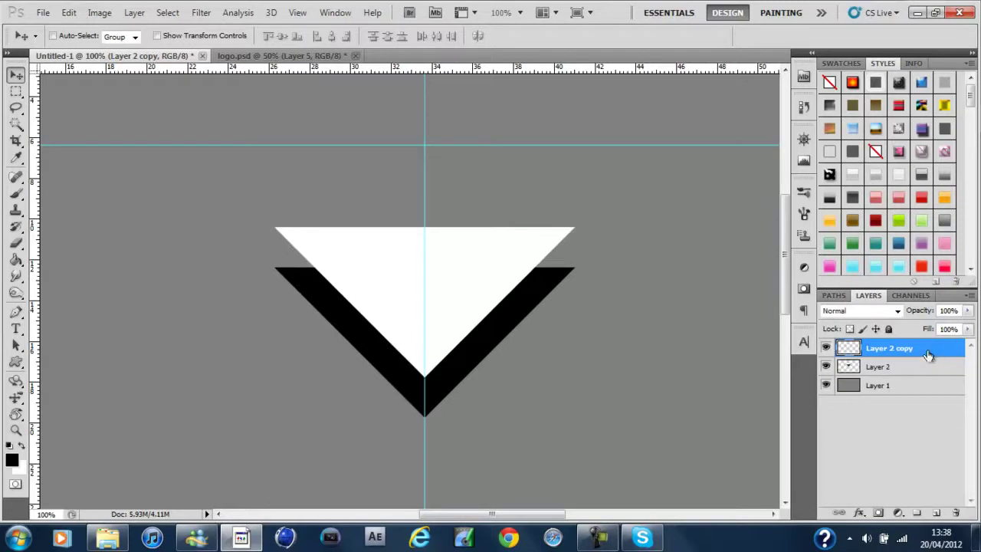
pyautogui.hotkey('ctrl', ';')
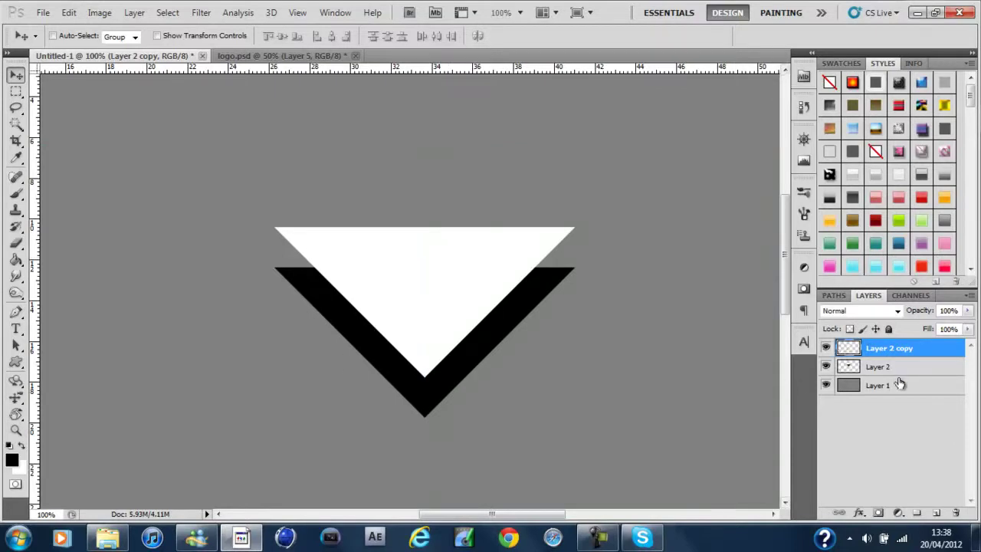
# Delete the area of Layer 2's black triangle inside the white triangle's outline, hide Layer 2 copy and deselect
pyautogui.keyDown('ctrl'); pyautogui.click(851, 348); pyautogui.keyUp('ctrl')
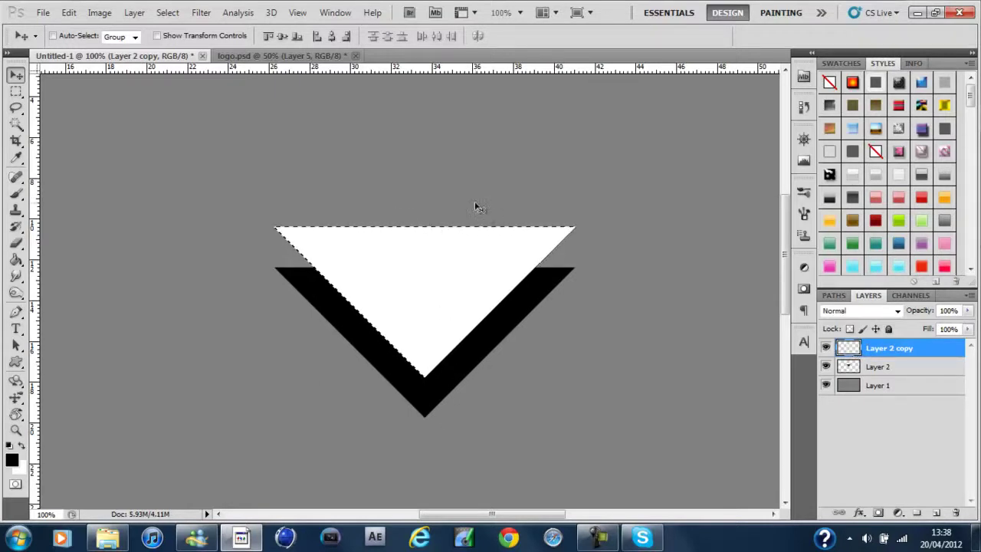
pyautogui.click(903, 372)
pyautogui.click(827, 366)
pyautogui.click(827, 367)
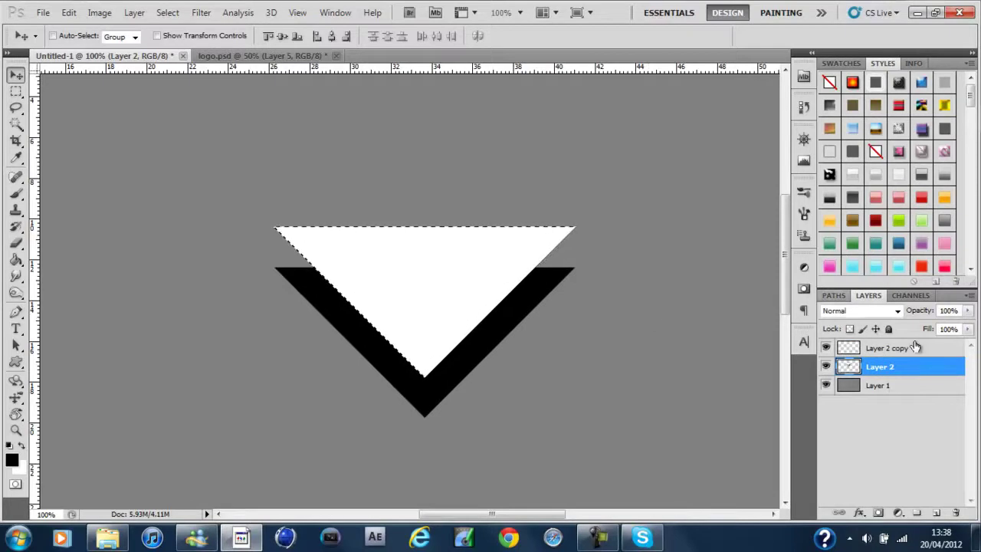
pyautogui.click(826, 349)
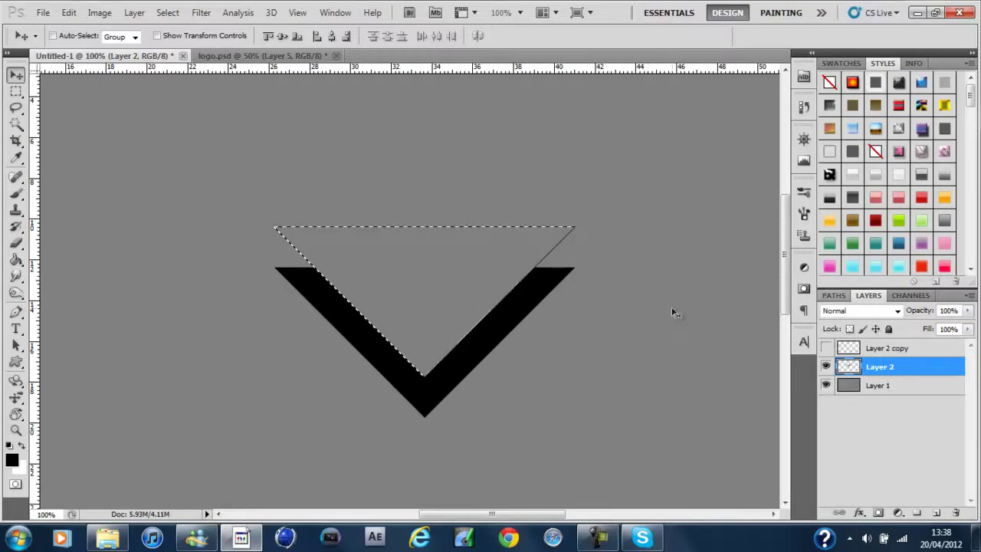
pyautogui.press('m')
pyautogui.click(475, 298)
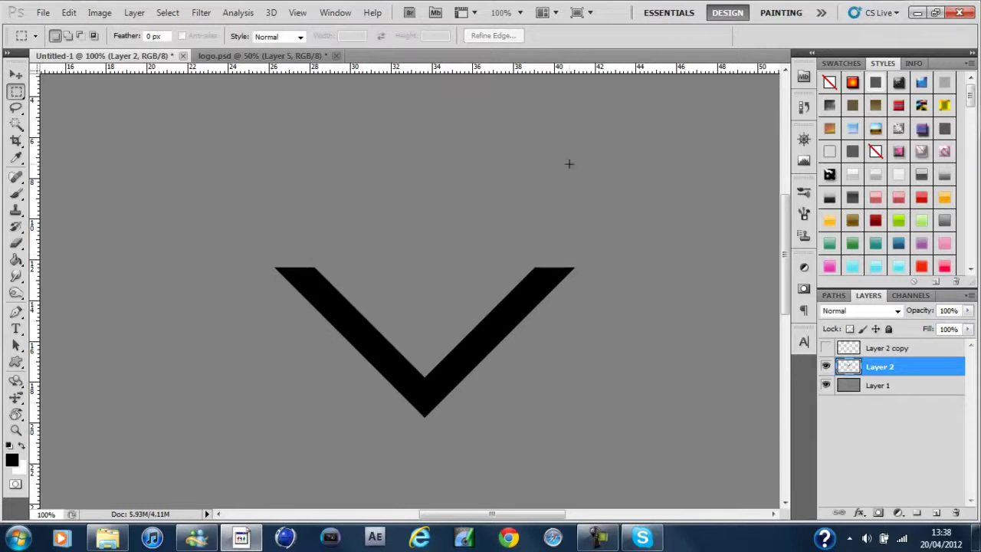
# Move the black V shape slightly up, duplicate its layer and nudge the copy into exact alignment with the original
pyautogui.press('v')
pyautogui.moveTo(407, 416)
pyautogui.mouseDown()
pyautogui.moveTo(408, 268)
pyautogui.moveTo(408, 406)
pyautogui.moveTo(414, 352)
pyautogui.moveTo(414, 398)
pyautogui.mouseUp()
pyautogui.hotkey('ctrl', 'j')
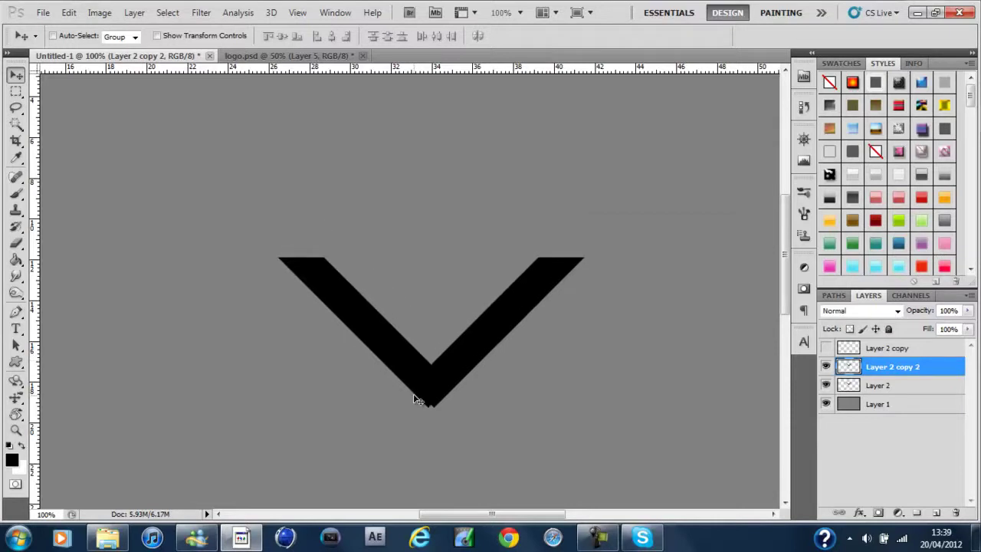
pyautogui.press('Left')
pyautogui.press('Left')
pyautogui.press('Left')
pyautogui.press('Left')
pyautogui.press('Left')
pyautogui.press('Left')
pyautogui.press('Left')
pyautogui.press('Left')
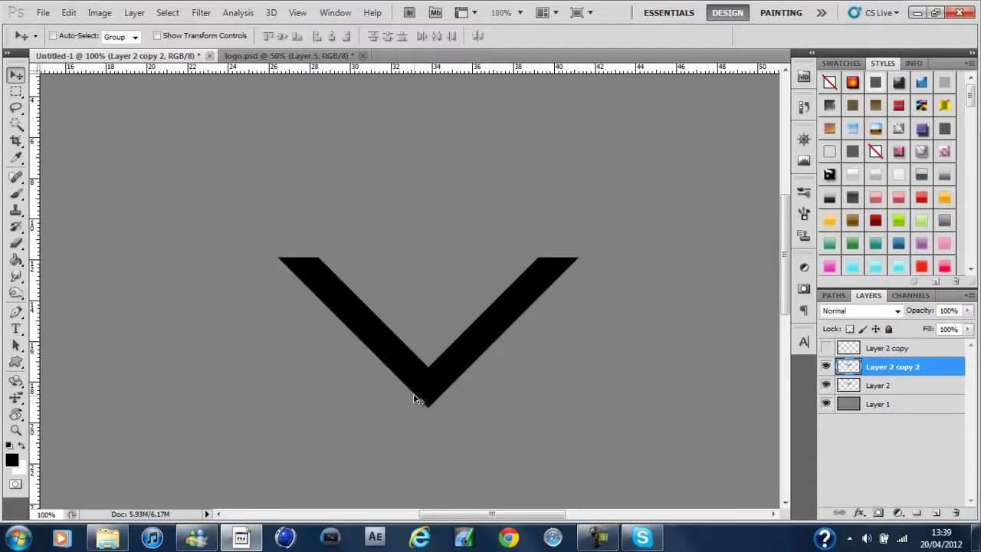
pyautogui.press('Up')
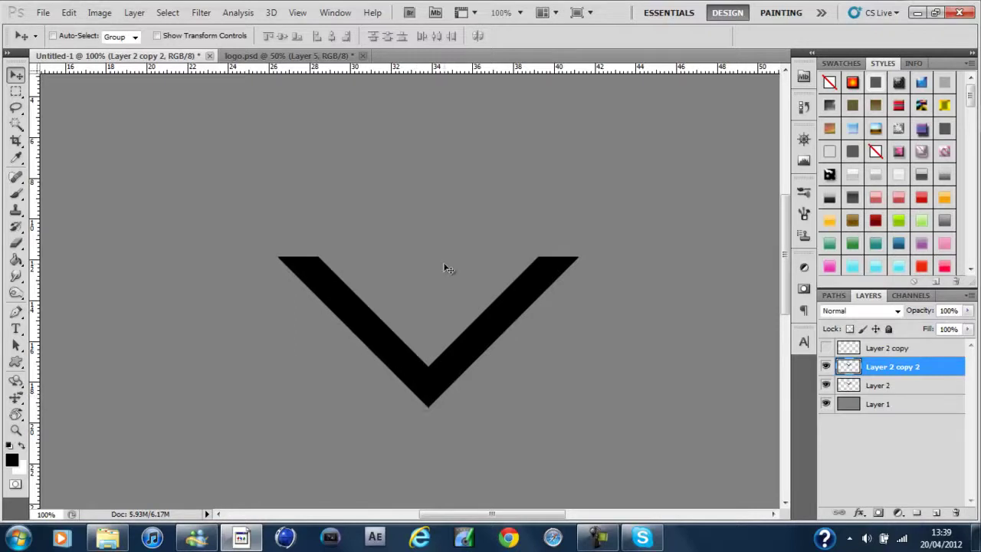
# Move the duplicated V shape up until a thin gap separates it from the V below
pyautogui.hotkey('shift', 'Up')
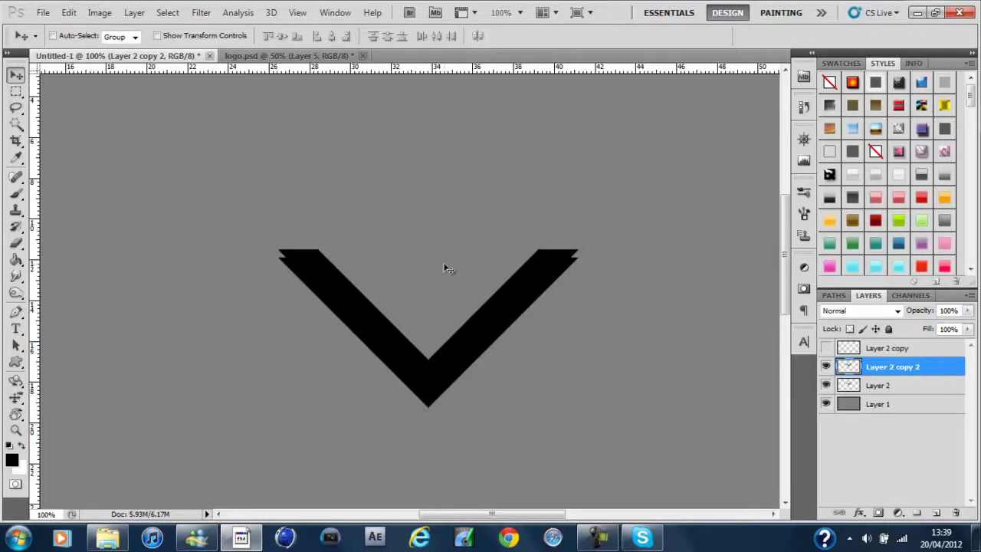
pyautogui.hotkey('shift', 'Up')
pyautogui.hotkey('shift', 'Up')
pyautogui.hotkey('shift', 'Up')
pyautogui.hotkey('shift', 'Up')
pyautogui.hotkey('shift', 'Up')
pyautogui.hotkey('shift', 'Down')
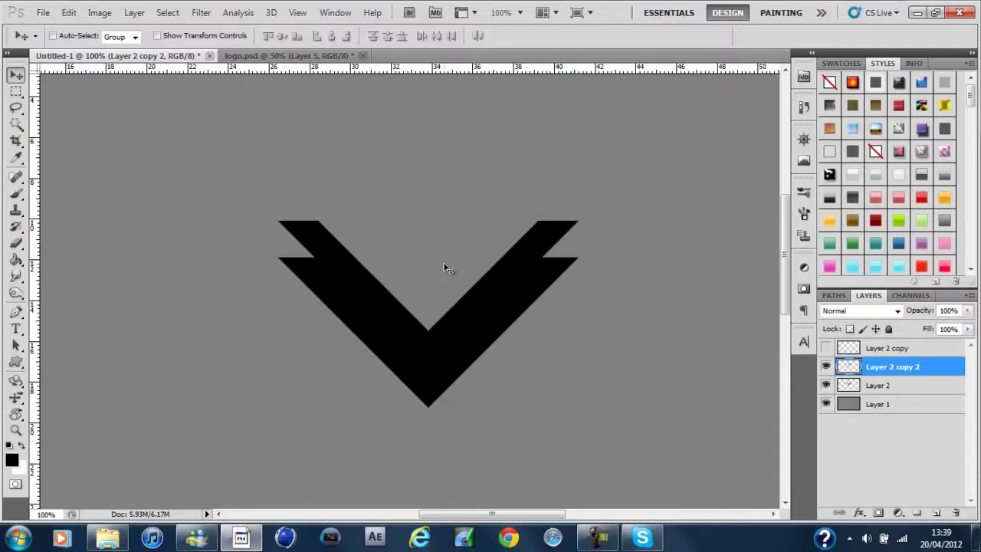
pyautogui.hotkey('shift', 'Up')
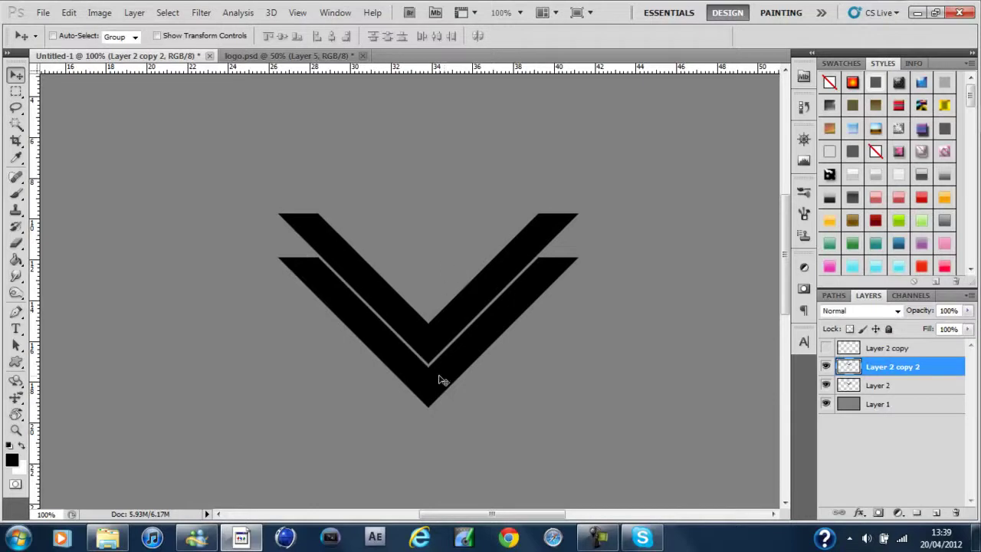
# Duplicate the upper V shape's layer and move the copy up until a thin gap separates it from the V below
pyautogui.hotkey('ctrl', 'j')
pyautogui.moveTo(438, 357); pyautogui.dragTo(433, 310)
pyautogui.press('Down')
pyautogui.press('Down')
pyautogui.press('Down')
pyautogui.press('Down')
pyautogui.press('Down')
pyautogui.press('Down')
pyautogui.press('Down')
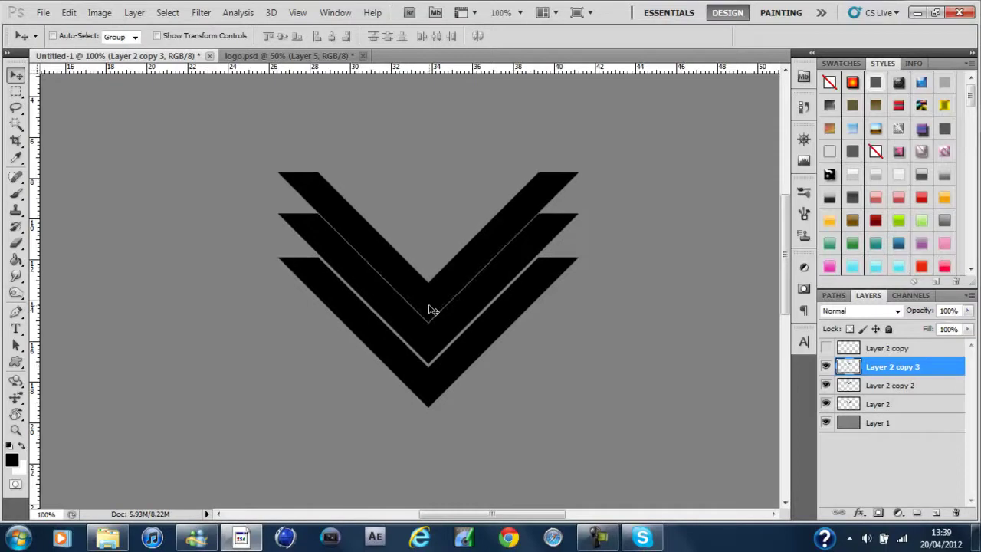
pyautogui.press('Down')
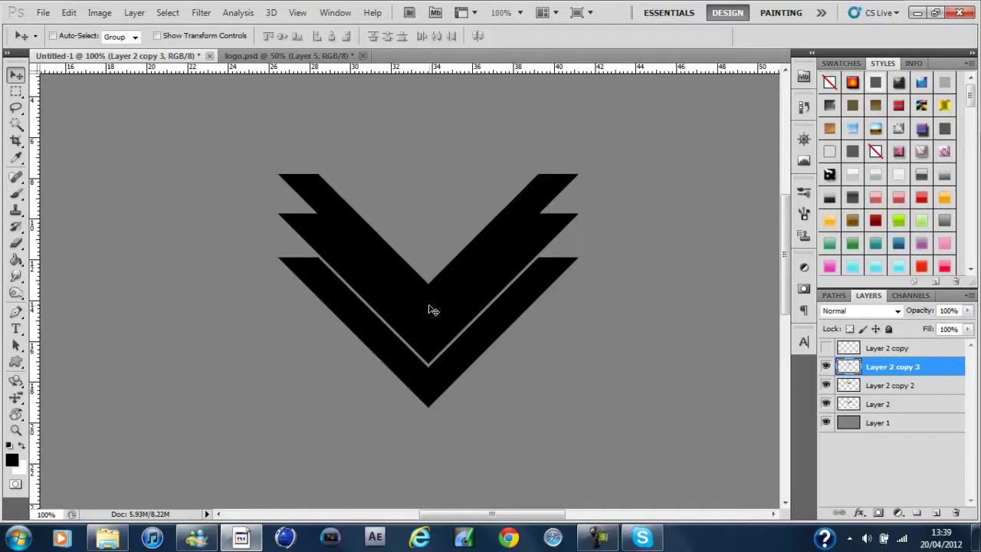
pyautogui.press('Up')
pyautogui.press('Up')
pyautogui.press('Up')
pyautogui.press('Up')
pyautogui.press('Up')
pyautogui.press('Up')
pyautogui.press('Up')
pyautogui.press('Up')
pyautogui.press('Up')
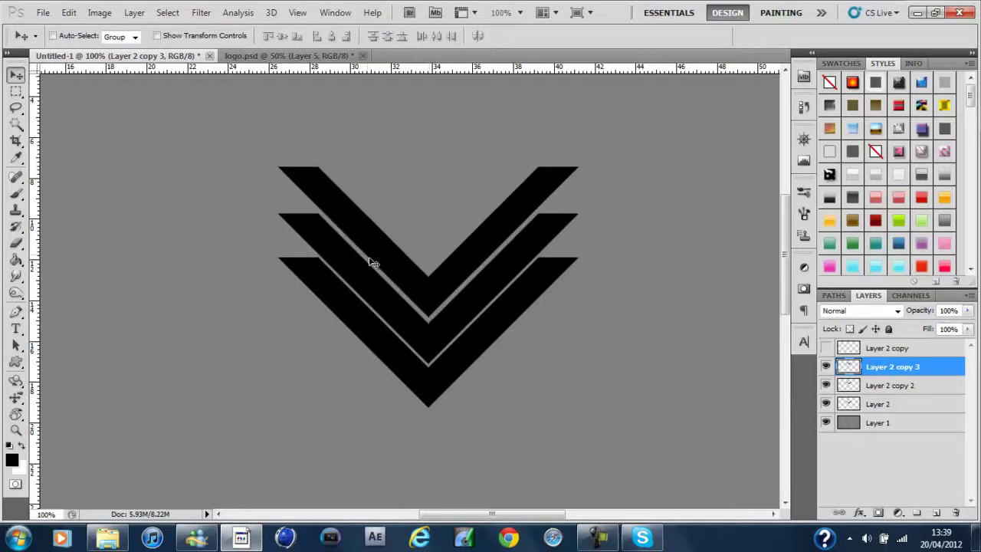
# Select Layer 2 copy 2 and nudge its middle V slightly up to widen the gap above the lowest V
pyautogui.click(901, 388)
pyautogui.press('Down')
pyautogui.press('Down')
pyautogui.press('Down')
pyautogui.press('Down')
pyautogui.press('Down')
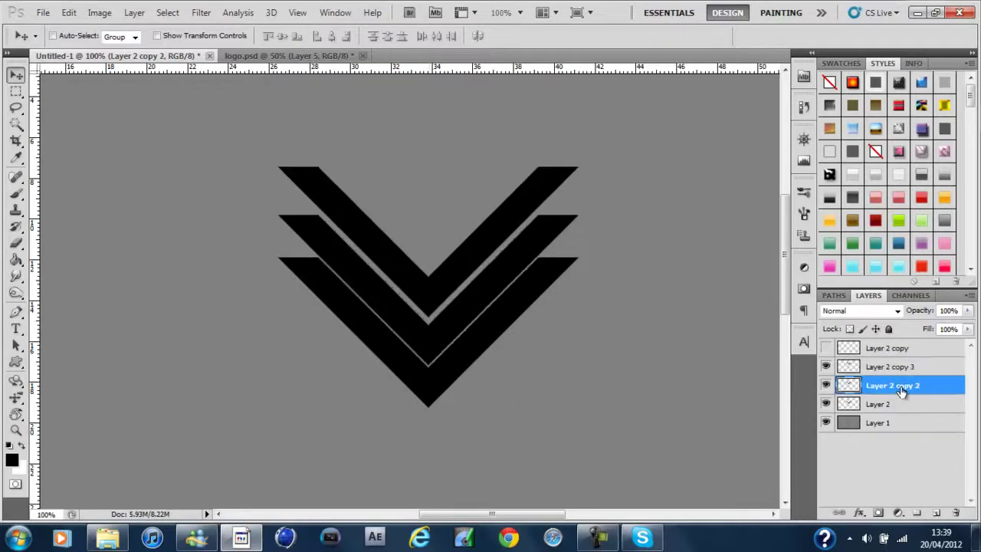
pyautogui.press('Up')
pyautogui.press('Up')
pyautogui.press('Up')
pyautogui.press('Up')
pyautogui.press('Up')
pyautogui.press('Up')
pyautogui.press('Up')
pyautogui.press('Up')
pyautogui.press('Up')
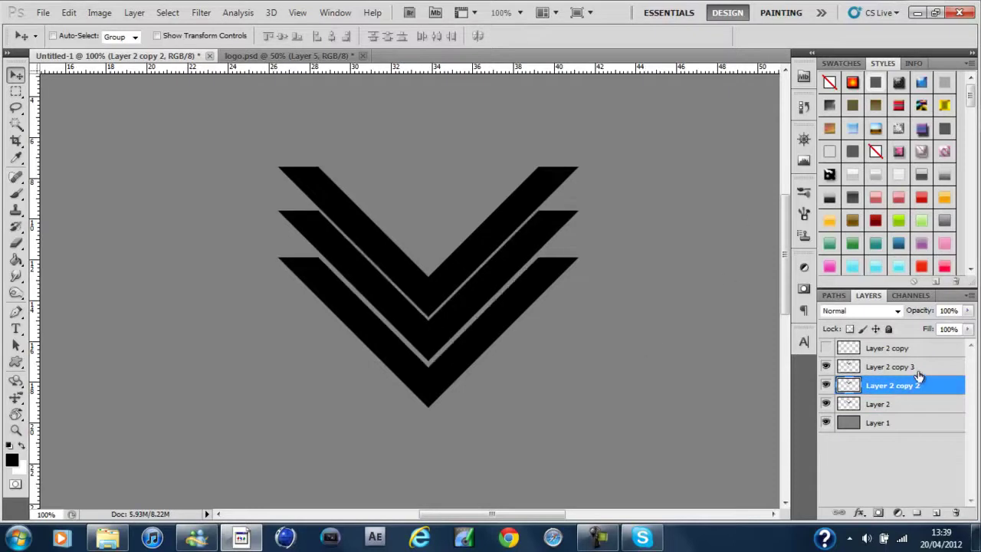
# Select Layer 2 copy 3 and nudge its topmost V up until both gaps between the V shapes match
pyautogui.click(918, 373)
pyautogui.press('Down')
pyautogui.press('Down')
pyautogui.press('Down')
pyautogui.press('Down')
pyautogui.press('Down')
pyautogui.press('Down')
pyautogui.press('Down')
pyautogui.press('Down')
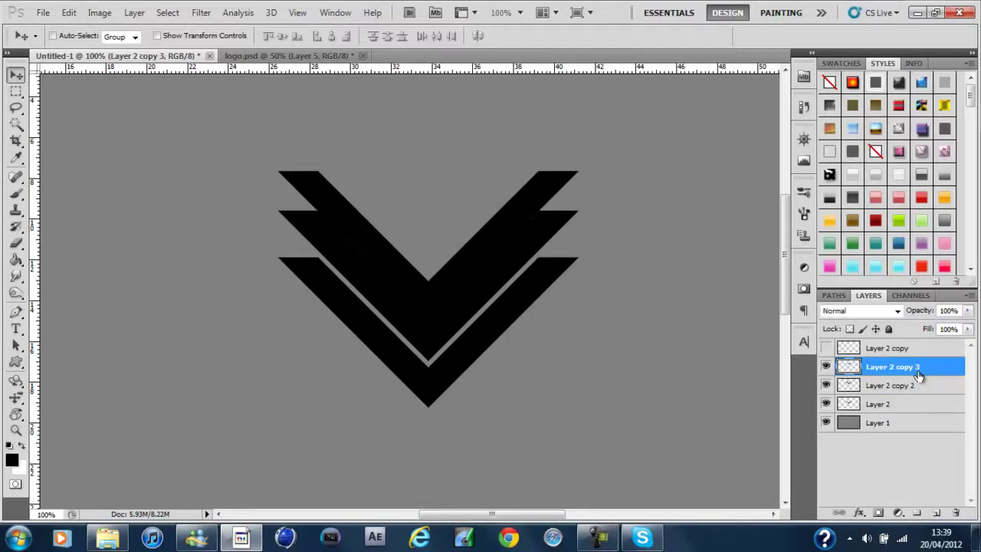
pyautogui.hotkey('shift', 'Up')
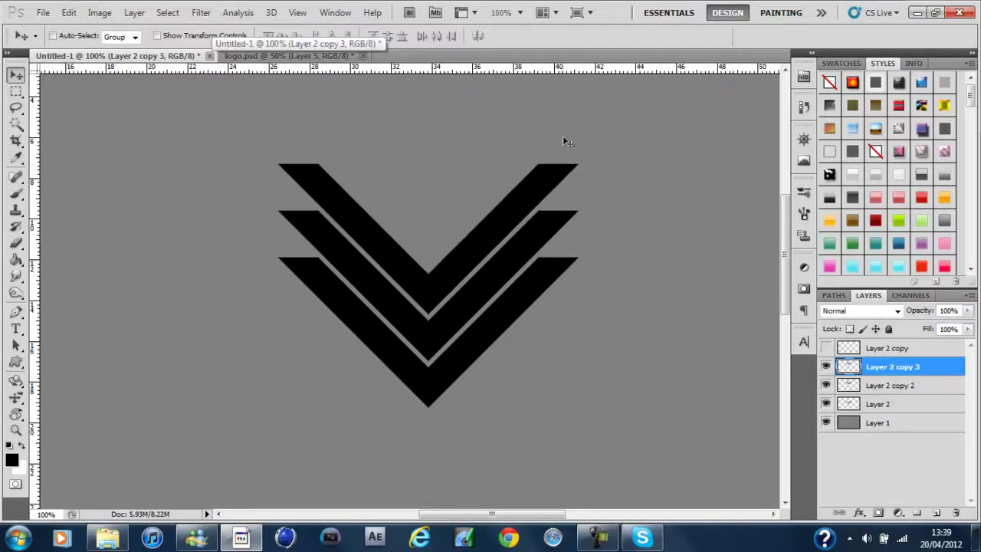
# Merge the three V shape layers into one and delete the hidden Layer 2 copy
pyautogui.press('m')
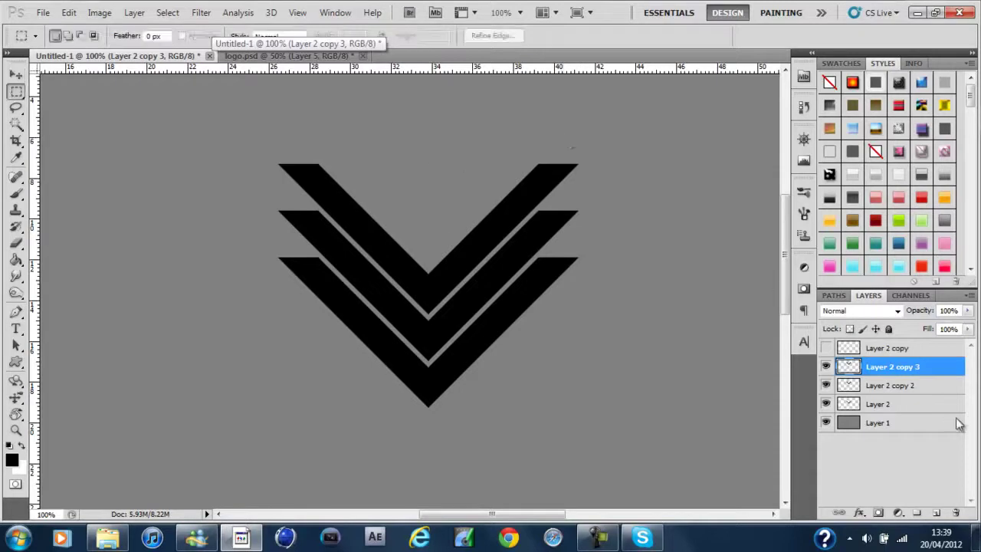
pyautogui.keyDown('shift'); pyautogui.click(902, 405); pyautogui.keyUp('shift')
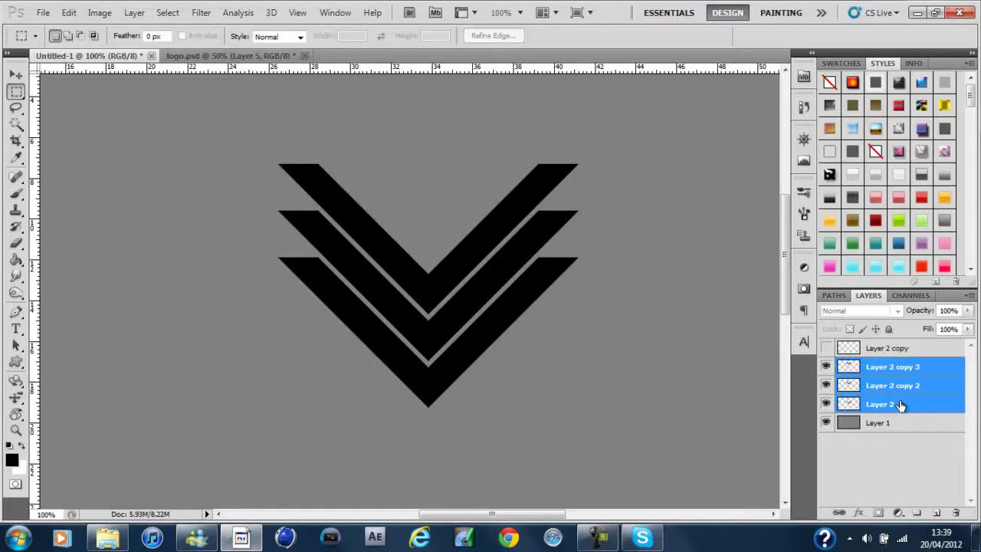
pyautogui.hotkey('ctrl', 'e')
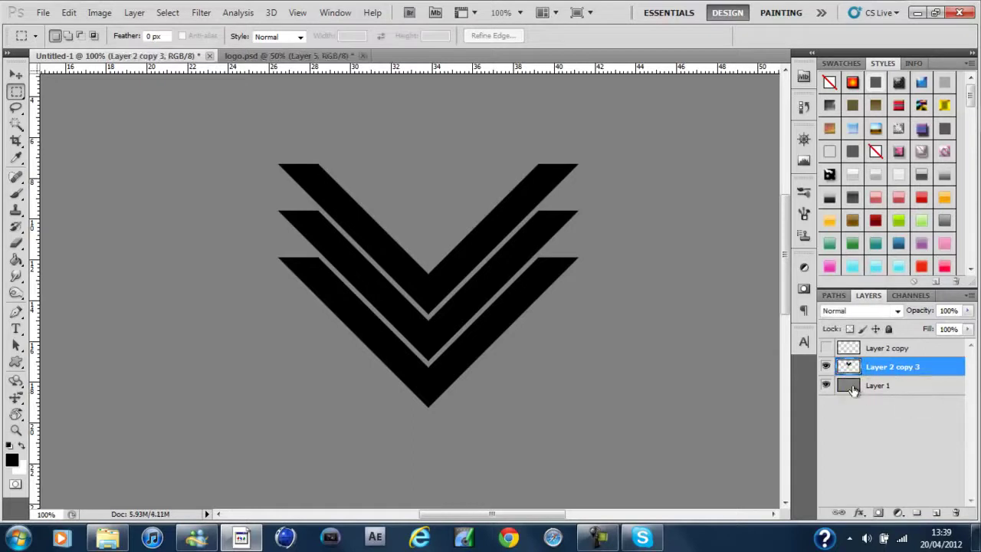
pyautogui.click(826, 365)
pyautogui.click(827, 366)
pyautogui.click(826, 366)
pyautogui.click(827, 365)
pyautogui.click(890, 344)
pyautogui.press('Delete')
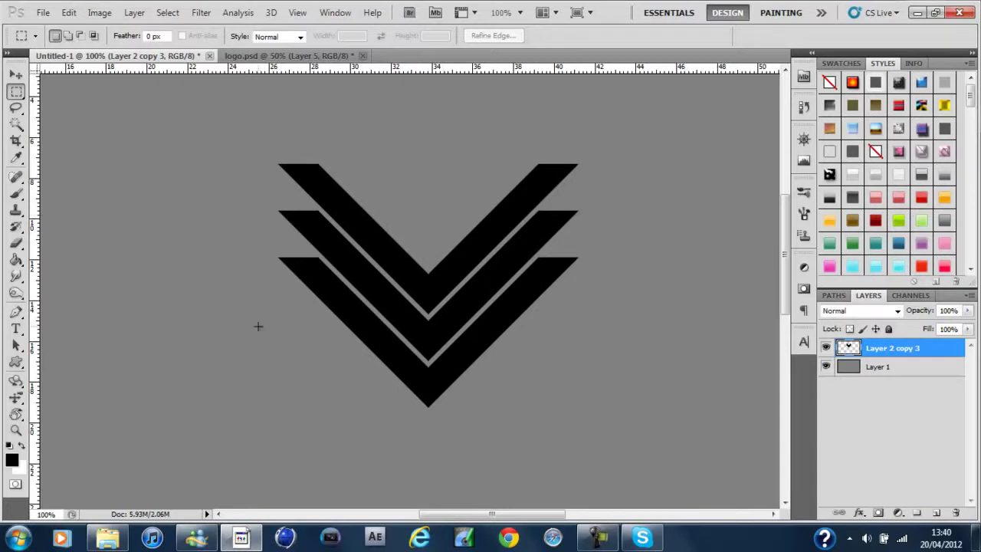
# Place a single vertical guide through the tips of the V shapes and remove the horizontal guide
pyautogui.moveTo(39, 286); pyautogui.dragTo(429, 305)
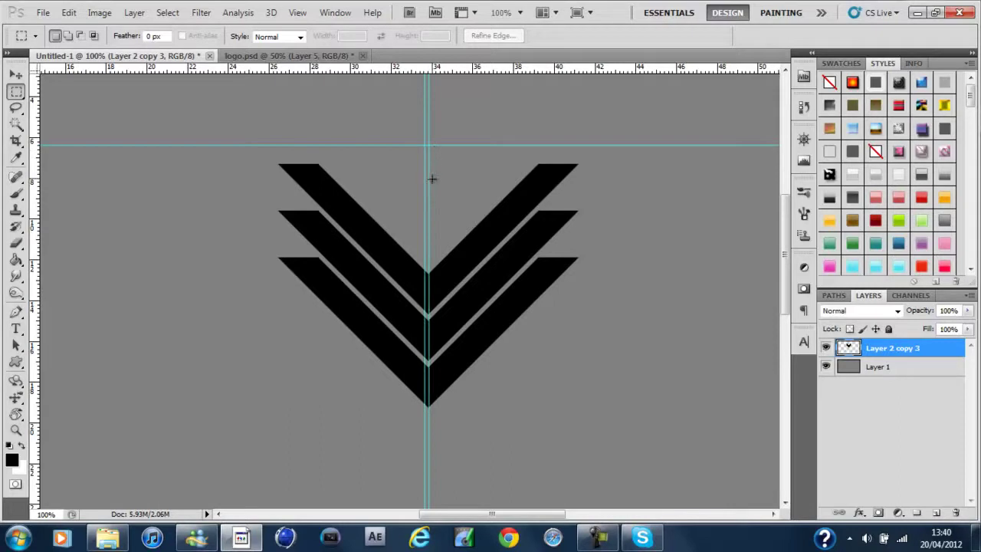
pyautogui.press('v')
pyautogui.moveTo(425, 159); pyautogui.dragTo(429, 157)
pyautogui.moveTo(368, 146); pyautogui.dragTo(376, 62)
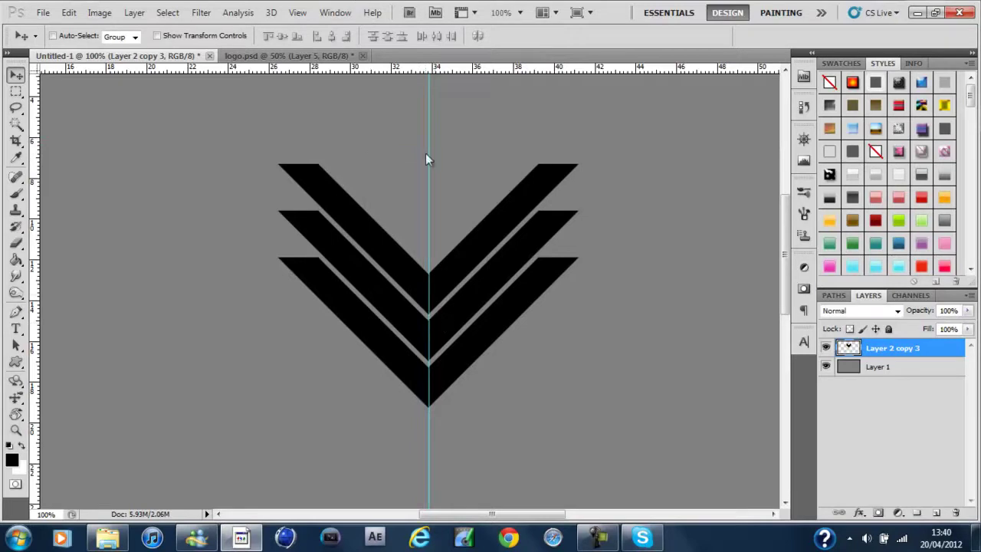
# Select a very narrow vertical strip beside the guide, from the topmost V's inner corner to below the lowest tip
pyautogui.press('m')
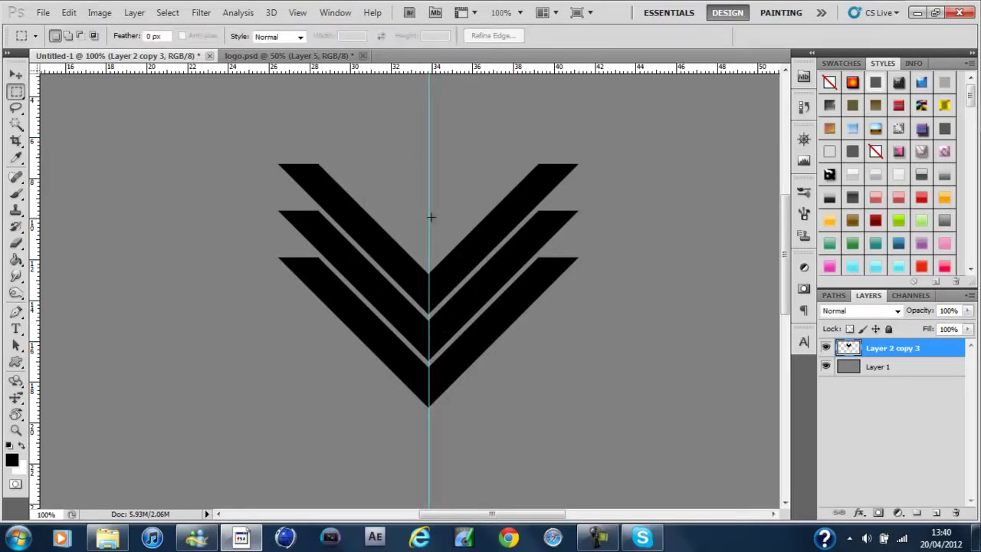
pyautogui.hotkey('ctrl', '+')
pyautogui.hotkey('ctrl', '+')
pyautogui.hotkey('ctrl', '+')
pyautogui.hotkey('ctrl', '+')
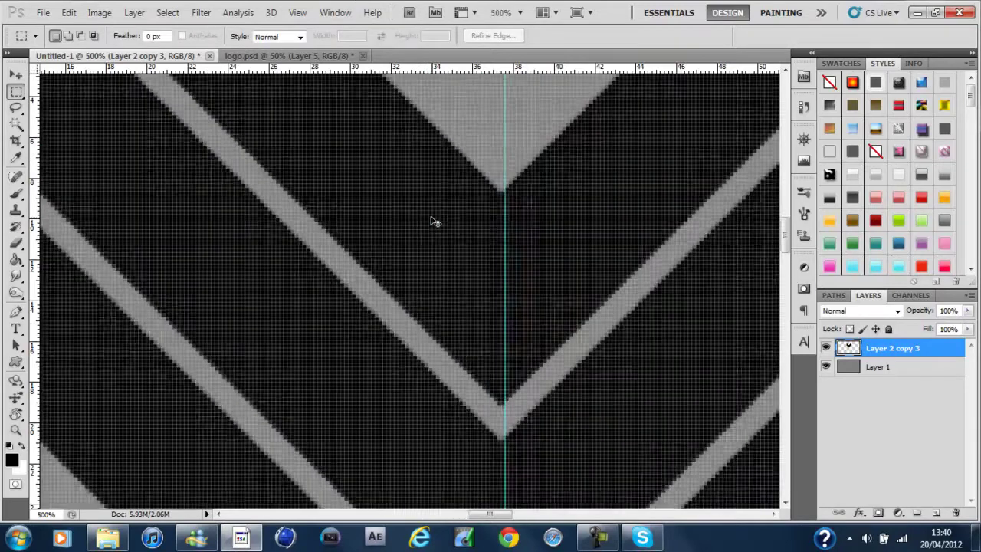
pyautogui.hotkey('ctrl', '+')
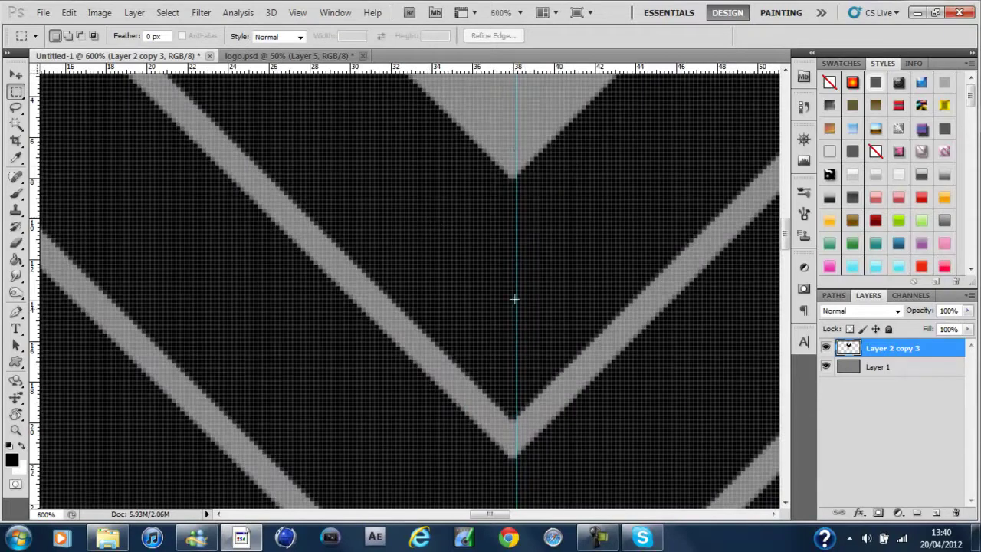
pyautogui.moveTo(509, 176); pyautogui.dragTo(513, 458)
pyautogui.scroll(-10, 414, 291)
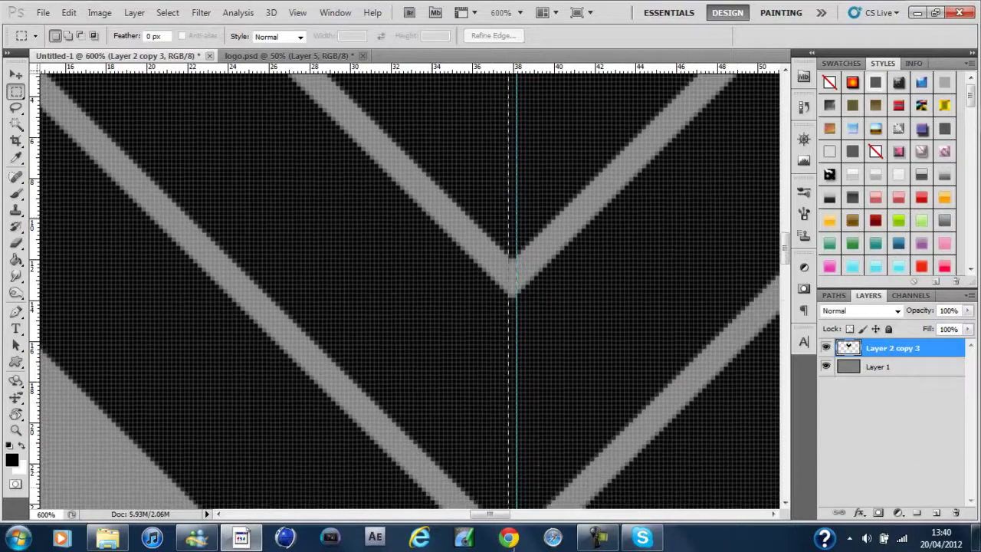
pyautogui.scroll(-5, 414, 291)
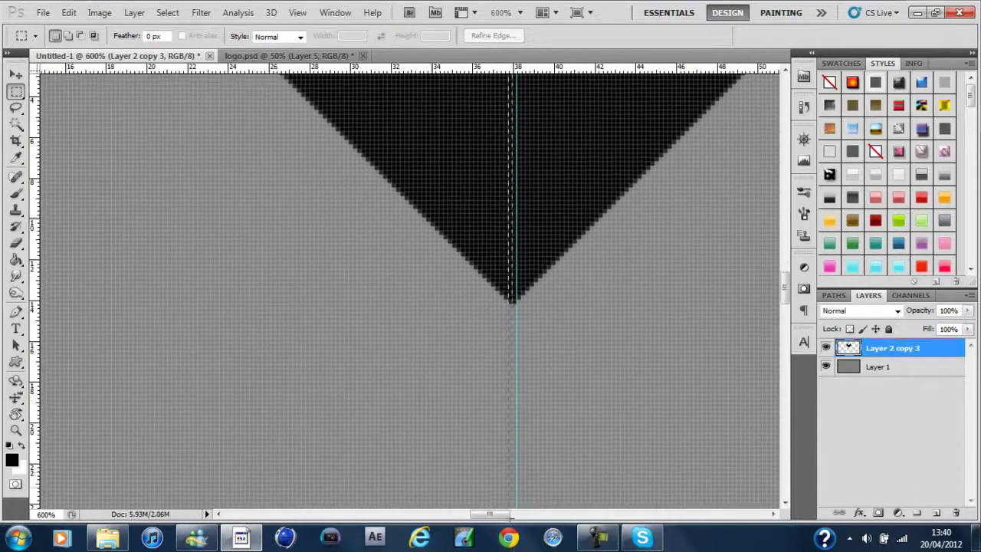
pyautogui.moveTo(510, 506); pyautogui.dragTo(516, 507)
pyautogui.hotkey('ctrl', '0')
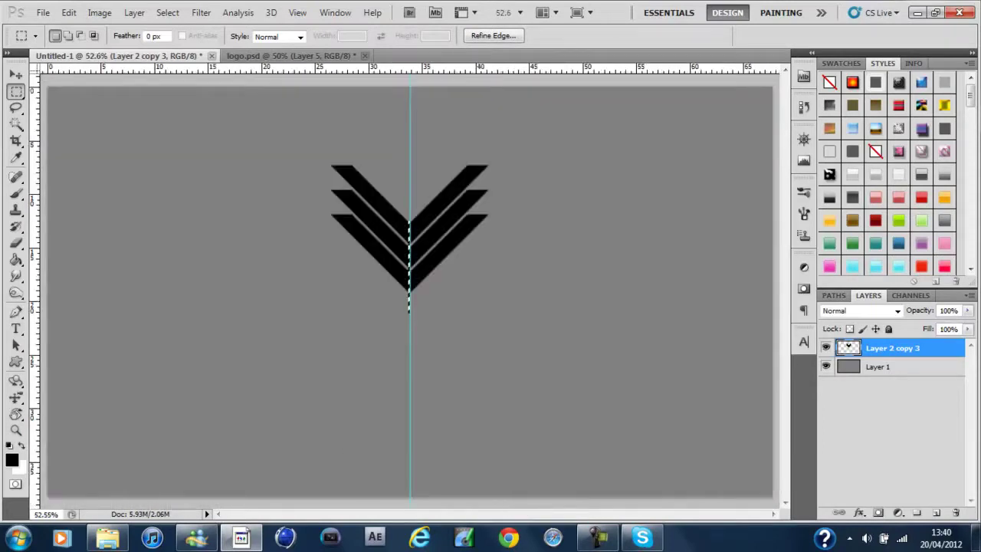
# Delete the selected strip from the V shapes, deselect and hide the guides
pyautogui.click(431, 333)
pyautogui.hotkey('ctrl', '+')
pyautogui.hotkey('ctrl', '+')
pyautogui.hotkey('ctrl', '+')
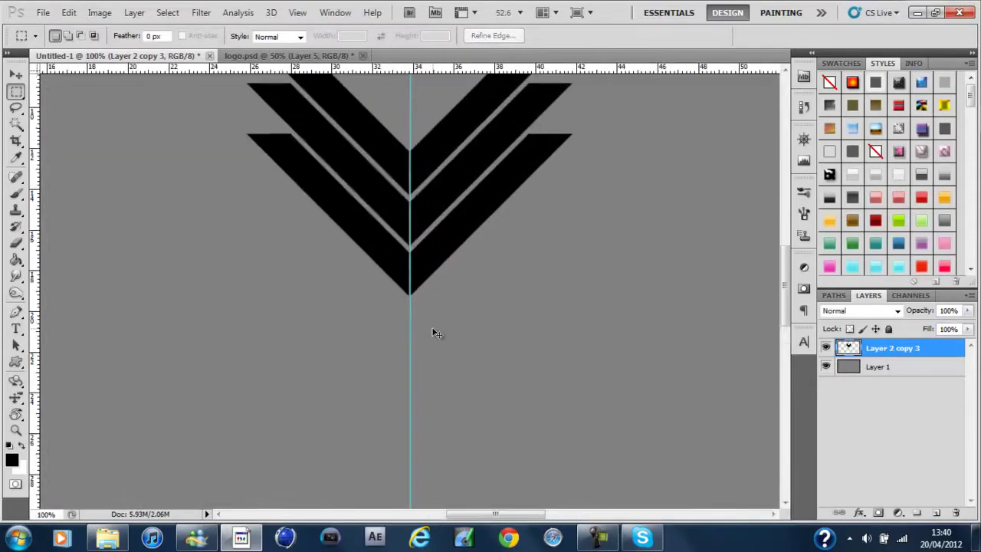
pyautogui.press('v')
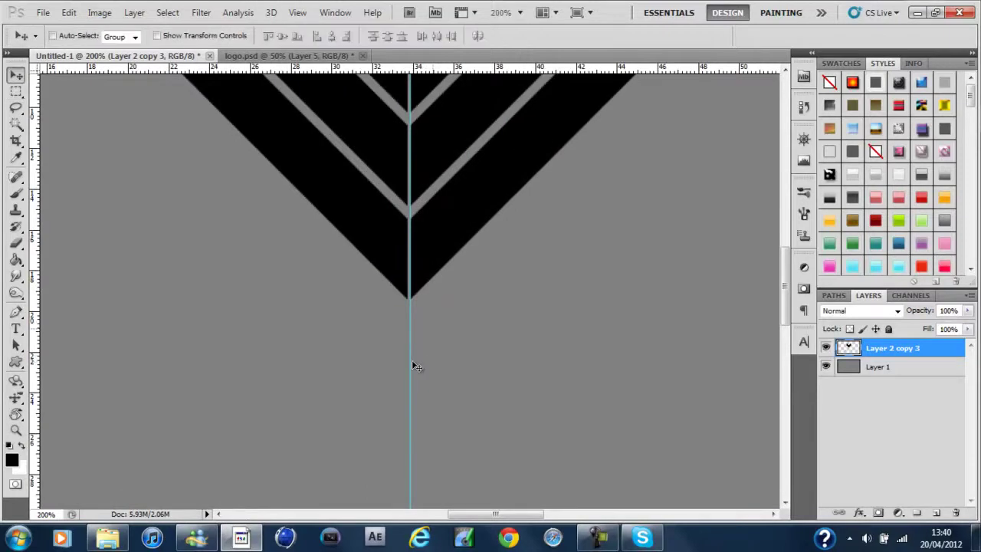
pyautogui.hotkey('ctrl', ';')
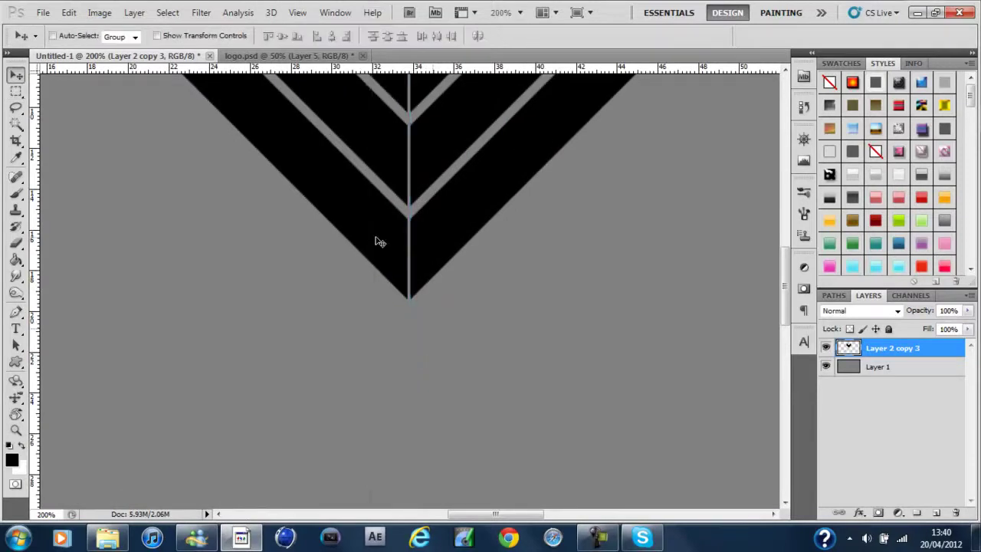
# Trim the faint pixels off the bottom tips of the lowest V with a rectangular selection, and deselect
pyautogui.hotkey('ctrl', '+')
pyautogui.hotkey('ctrl', '+')
pyautogui.hotkey('ctrl', '+')
pyautogui.hotkey('ctrl', '+')
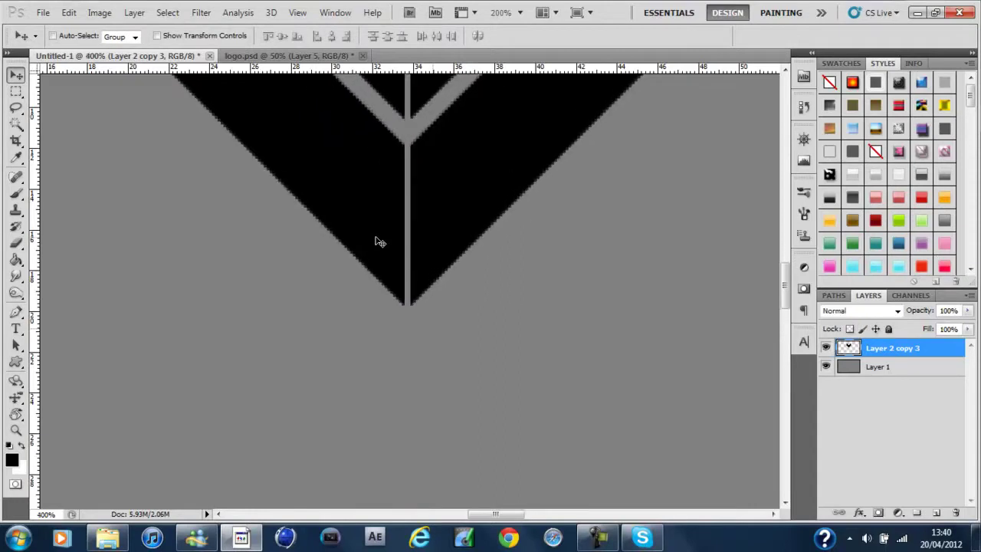
pyautogui.hotkey('ctrl', '+')
pyautogui.hotkey('ctrl', '+')
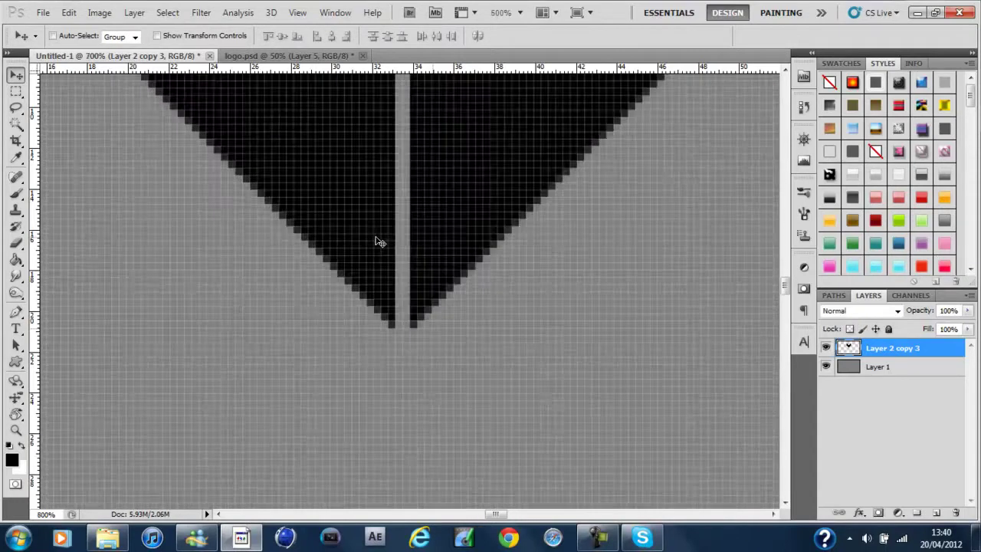
pyautogui.press('m')
pyautogui.moveTo(625, 375); pyautogui.dragTo(631, 390)
pyautogui.moveTo(499, 371); pyautogui.dragTo(483, 361)
pyautogui.press('Up')
pyautogui.press('Delete')
pyautogui.hotkey('ctrl', 'd')
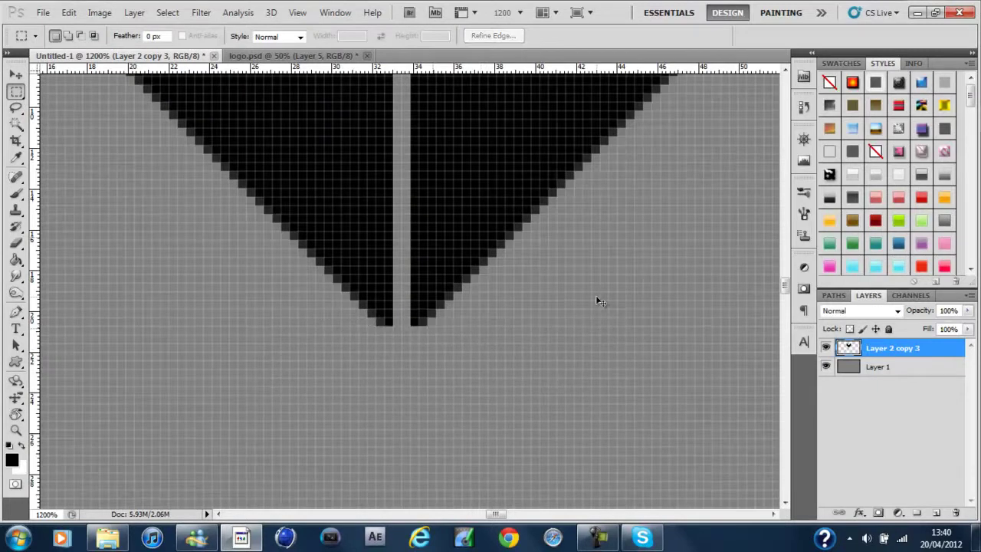
# Make a rectangular selection about 9 ruler units wide on the empty grey area to the right of the V shapes
pyautogui.hotkey('ctrl', '0')
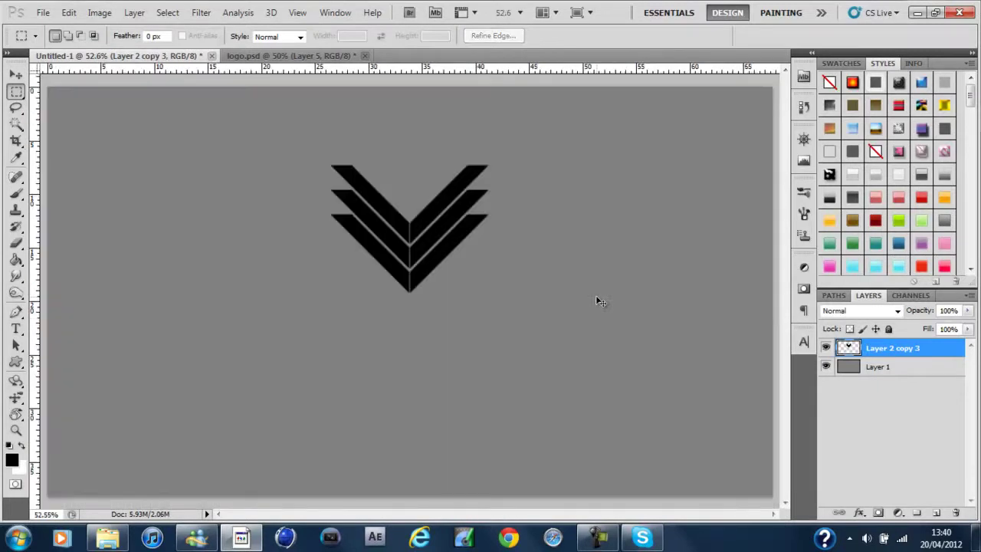
pyautogui.hotkey('ctrl', '+')
pyautogui.hotkey('ctrl', '+')
pyautogui.moveTo(600, 299); pyautogui.dragTo(624, 335)
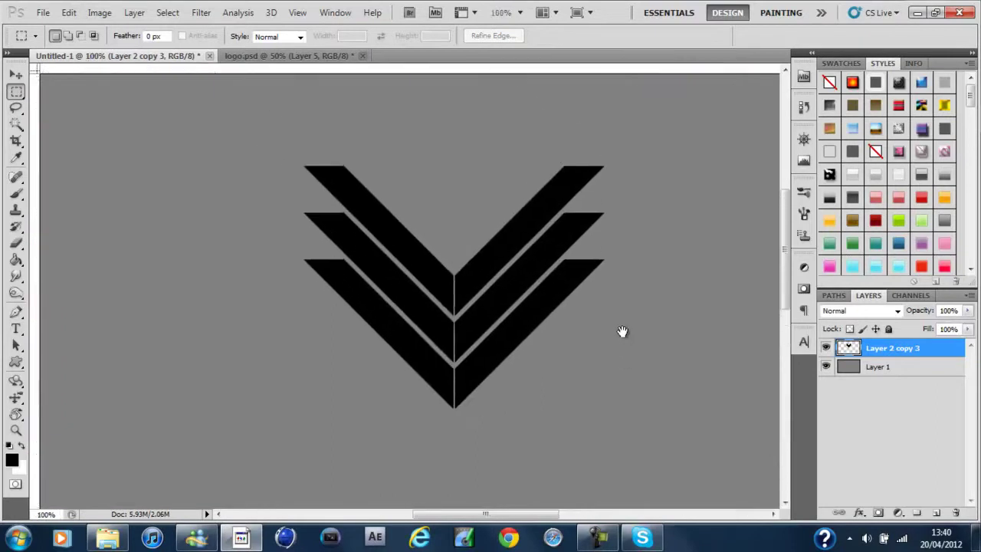
pyautogui.moveTo(574, 311); pyautogui.dragTo(468, 278)
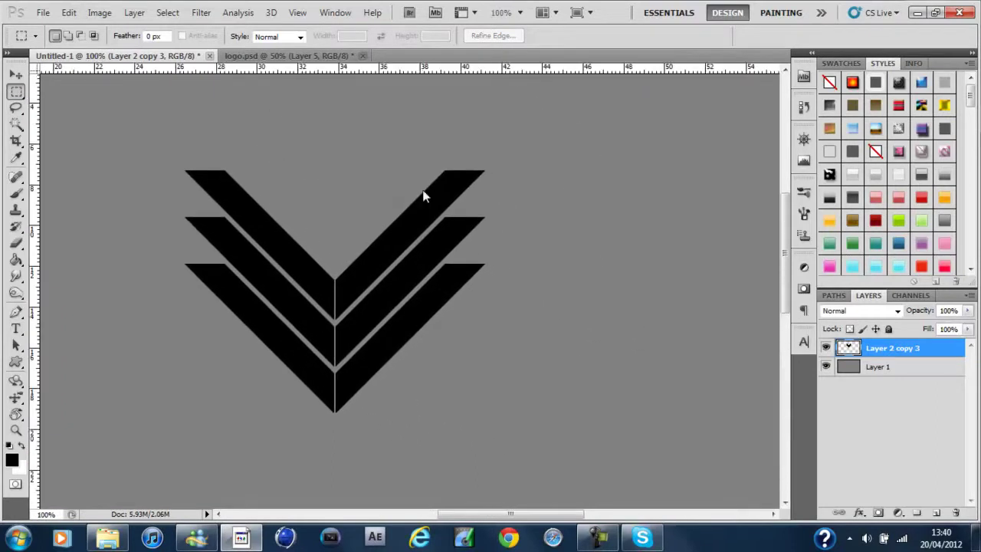
pyautogui.hscroll(5, 561, 260)
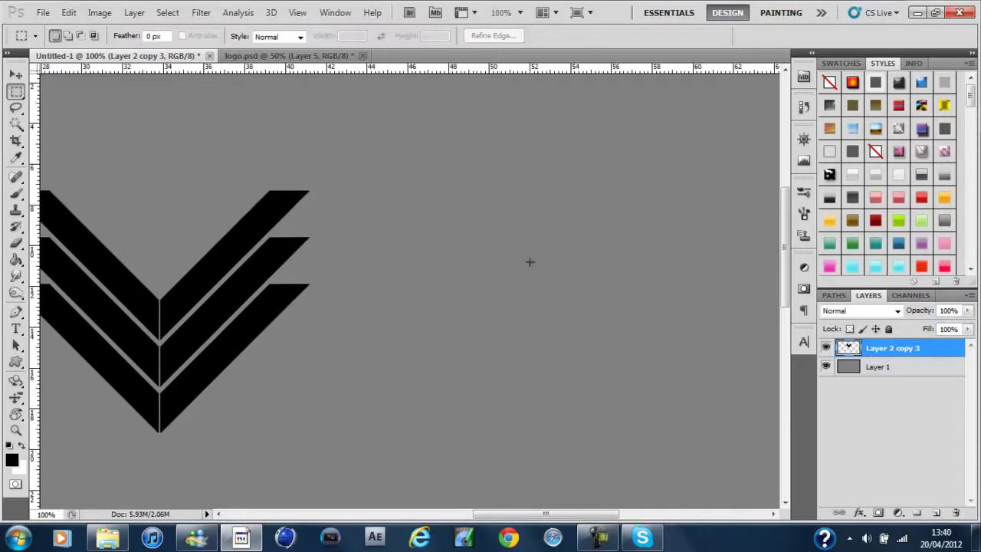
pyautogui.click(18, 95)
pyautogui.click(20, 98)
pyautogui.moveTo(582, 362); pyautogui.dragTo(707, 390)
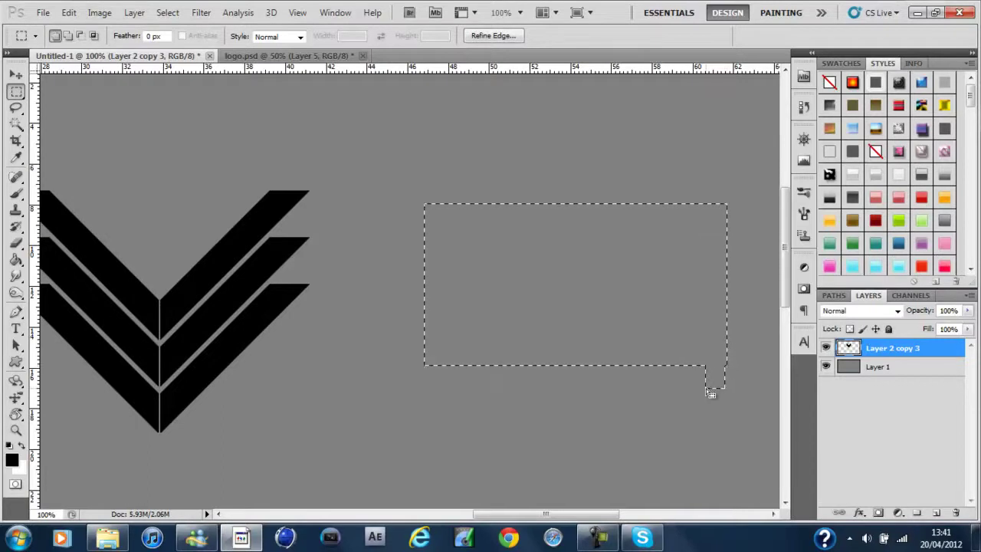
pyautogui.click(657, 335)
pyautogui.press('shift')
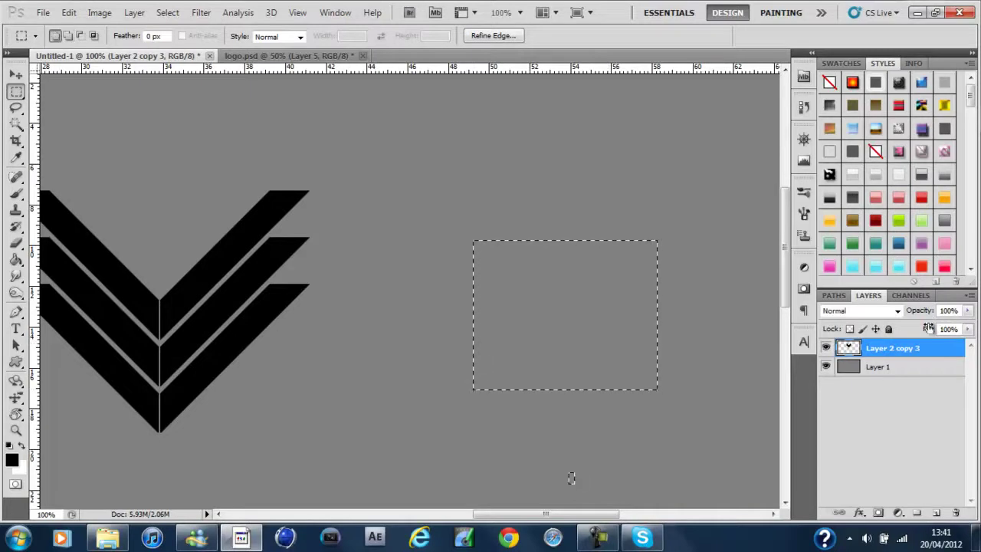
# Create a new layer and fill the rectangular selection with black
pyautogui.click(936, 512)
pyautogui.press('g')
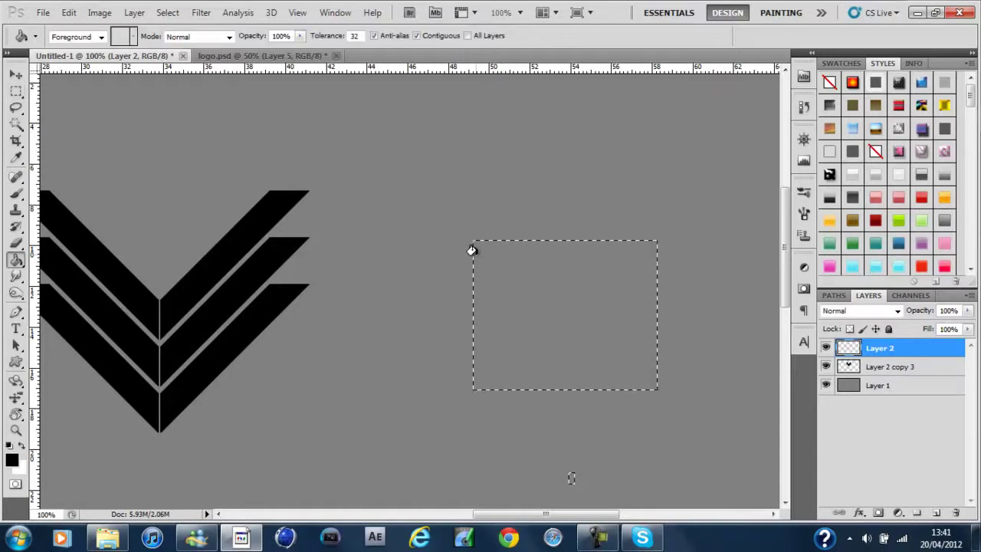
pyautogui.click(532, 299)
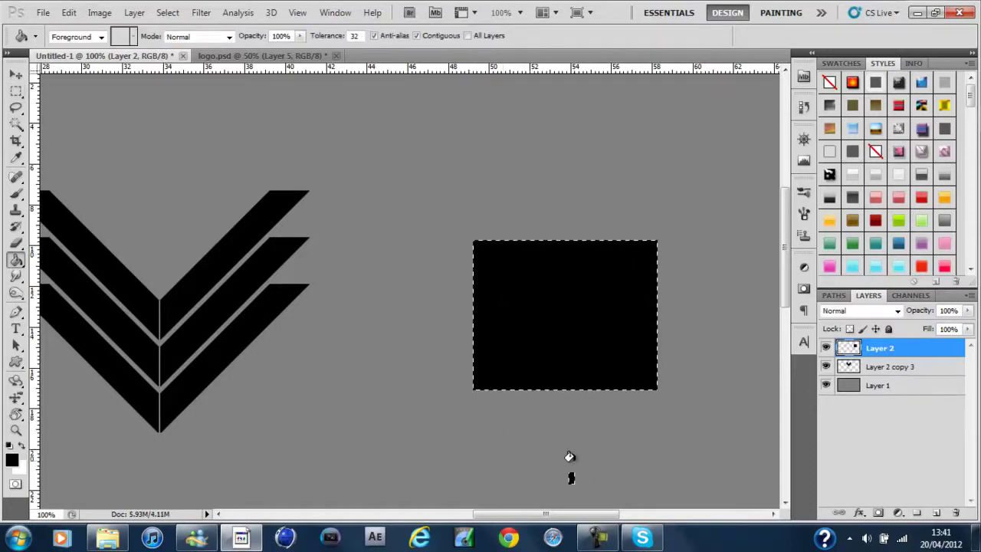
# Erase the small stray black mark below the rectangle using a rectangular selection, and deselect
pyautogui.press('m')
pyautogui.hotkey('ctrl', 'd')
pyautogui.moveTo(526, 438); pyautogui.dragTo(624, 499)
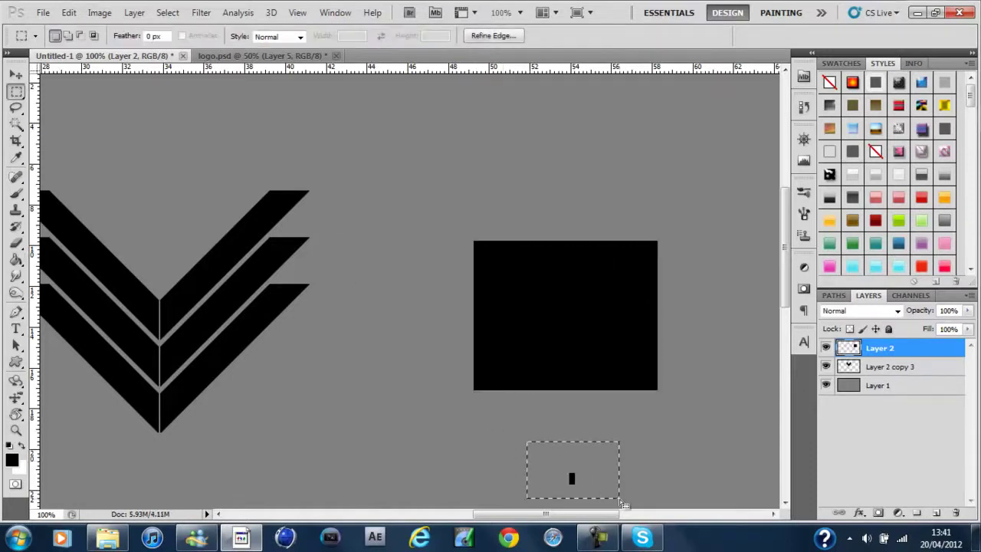
pyautogui.click(478, 449)
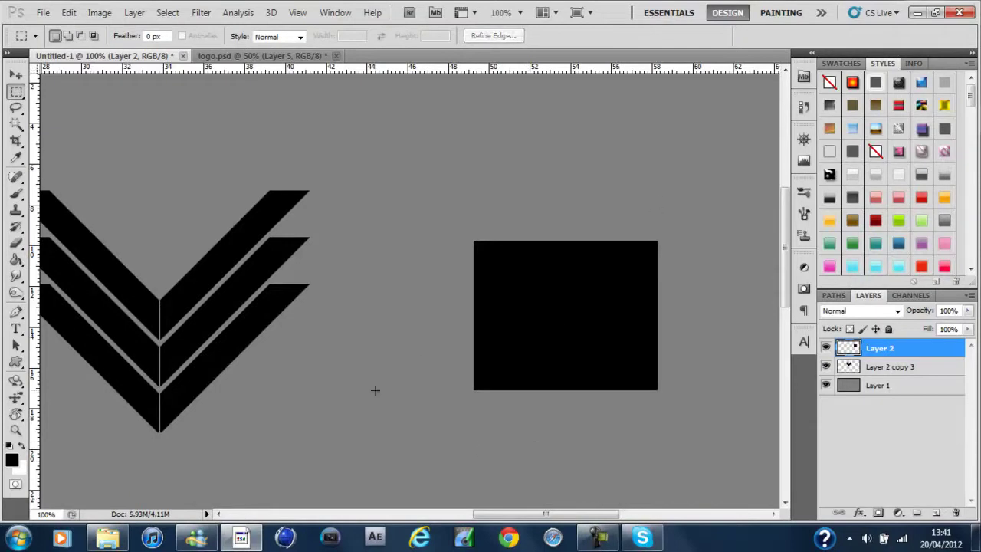
# Draw a closed Pen path around the black rectangle's lower-left corner, curving from its left edge to its bottom edge
pyautogui.press('p')
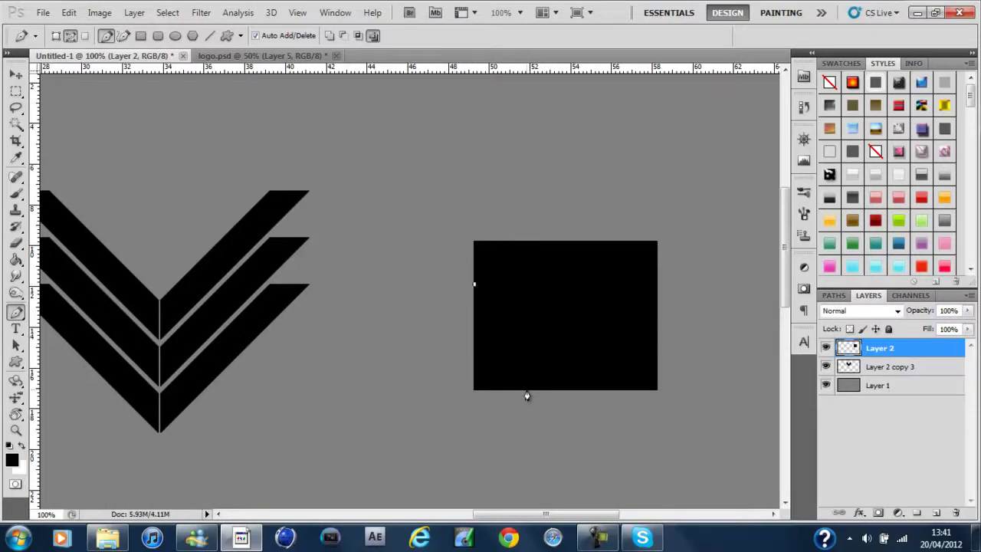
pyautogui.moveTo(527, 389); pyautogui.dragTo(499, 469)
pyautogui.hotkey('ctrl', 'z')
pyautogui.moveTo(539, 392); pyautogui.dragTo(514, 468)
pyautogui.keyDown('ctrl'); pyautogui.click(401, 401); pyautogui.keyUp('ctrl')
# Convert the path into a new selection with 0 px feather, delete the enclosed corner of the rectangle, and deselect
pyautogui.rightClick(581, 150)
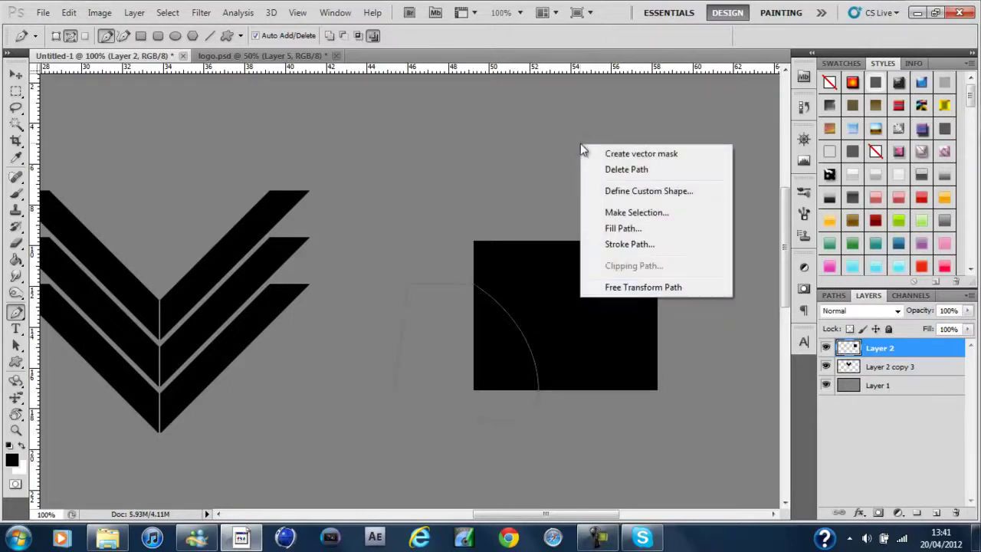
pyautogui.click(652, 214)
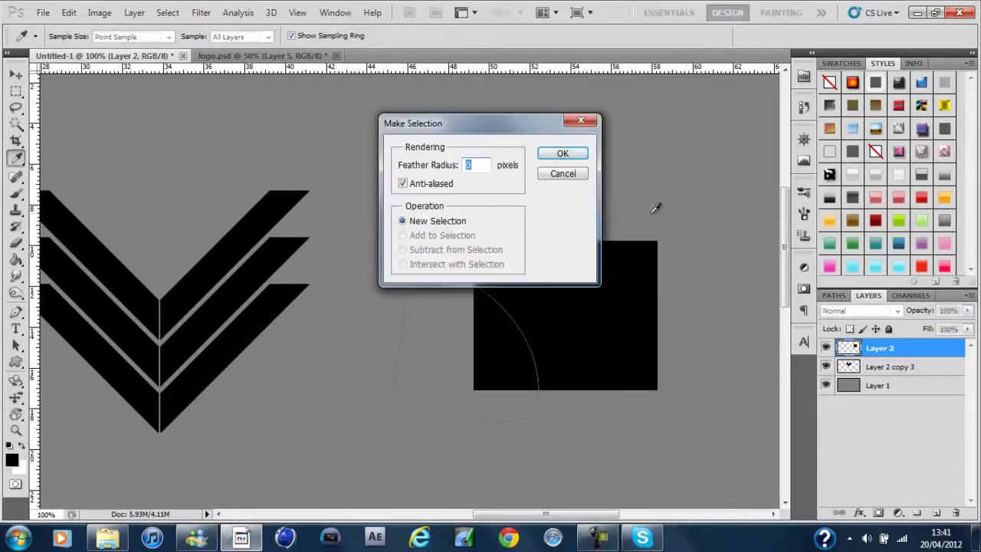
pyautogui.press('Return')
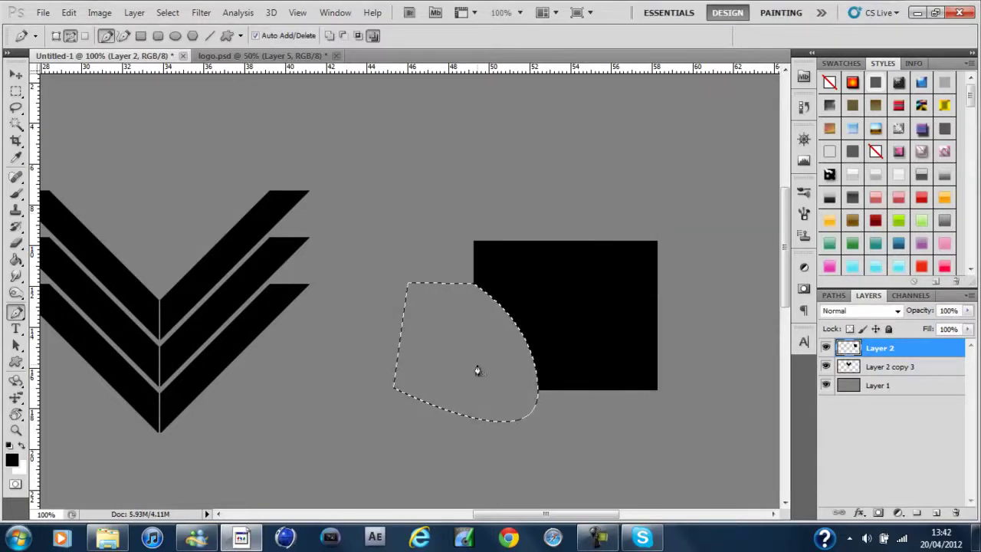
pyautogui.press('m')
pyautogui.press('Delete')
pyautogui.hotkey('ctrl', 'd')
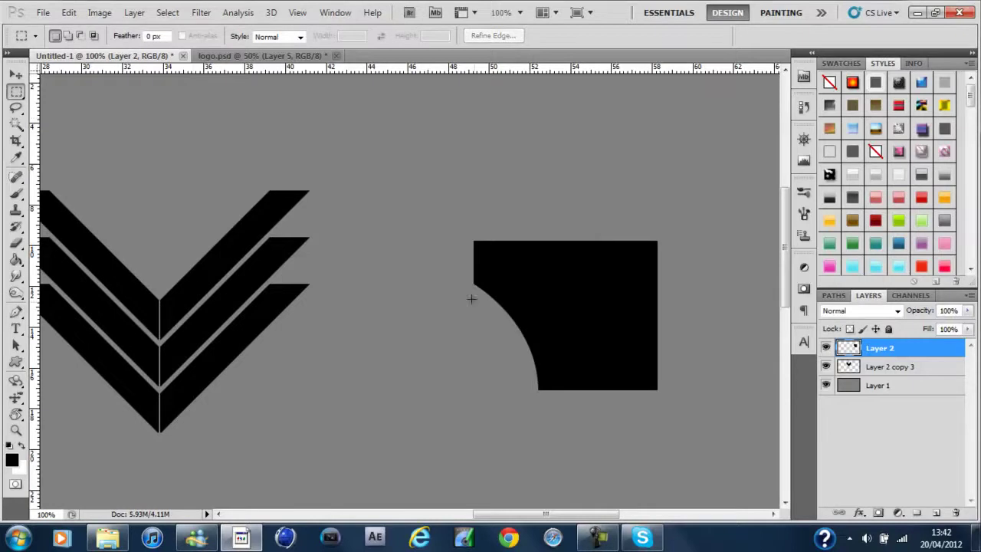
# Place a vertical guide through the middle of the black shape, delete everything right of it, and deselect
pyautogui.moveTo(32, 237)
pyautogui.mouseDown()
pyautogui.moveTo(158, 219)
pyautogui.moveTo(502, 332)
pyautogui.moveTo(598, 339)
pyautogui.moveTo(566, 337)
pyautogui.mouseUp()
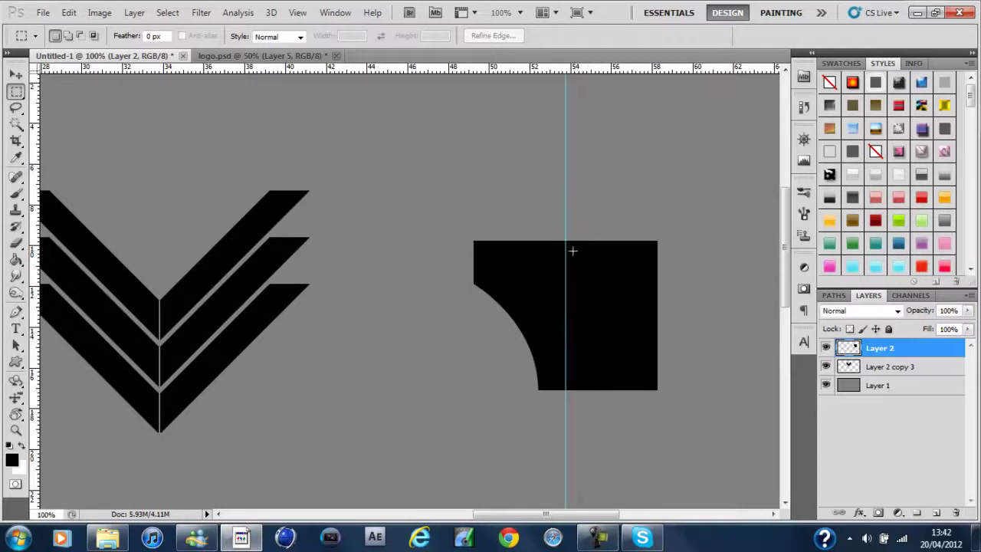
pyautogui.moveTo(684, 445); pyautogui.dragTo(686, 446)
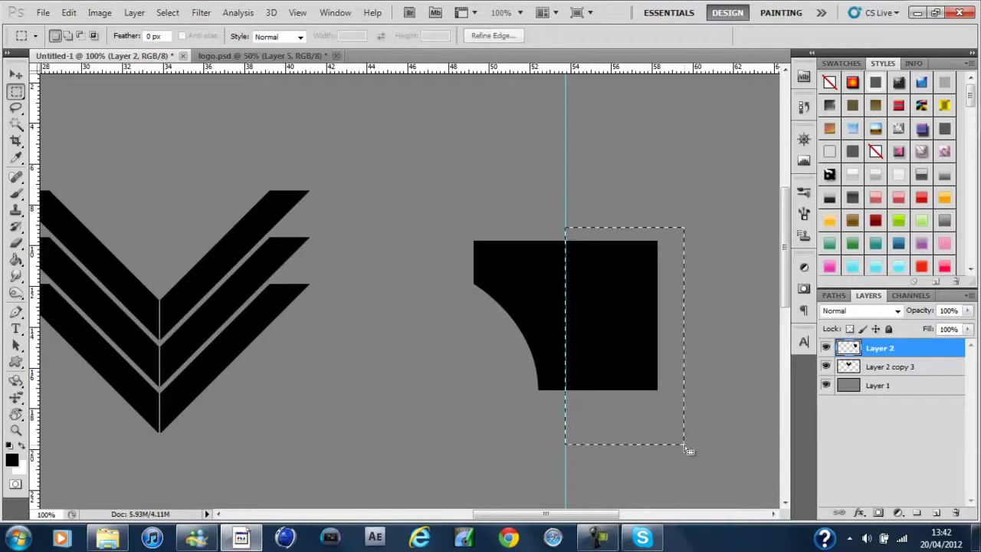
pyautogui.press('Delete')
pyautogui.hotkey('ctrl', 'd')
# Duplicate the remaining half-shape layer and flip the copy horizontally
pyautogui.hotkey('ctrl', 'j')
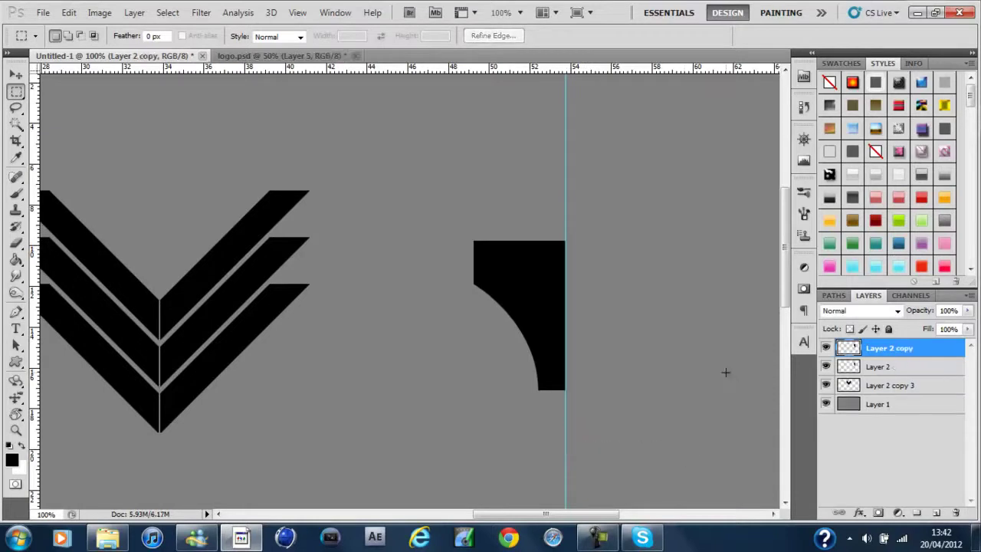
pyautogui.hotkey('ctrl', 't')
pyautogui.rightClick(608, 327)
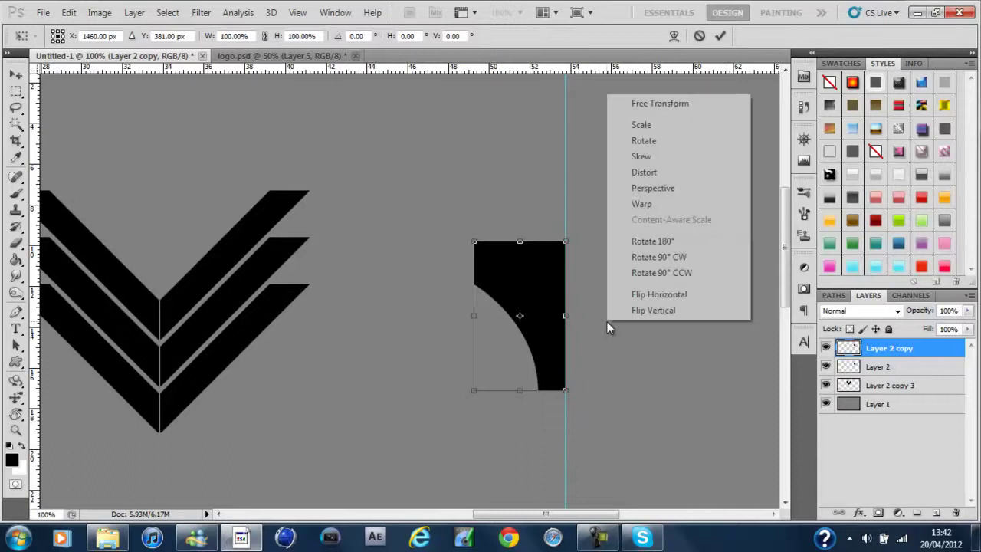
pyautogui.click(672, 296)
pyautogui.press('Return')
# Shift the flipped half right to join the original at the guide, hide the guide, and merge both halves into one layer
pyautogui.press('v')
pyautogui.hotkey('shift', 'Right')
pyautogui.hotkey('shift', 'Right')
pyautogui.hotkey('shift', 'Right')
pyautogui.hotkey('shift', 'Right')
pyautogui.hotkey('shift', 'Right')
pyautogui.hotkey('shift', 'Right')
pyautogui.hotkey('shift', 'Right')
pyautogui.hotkey('shift', 'Right')
pyautogui.hotkey('shift', 'Right')
pyautogui.hotkey('shift', 'Right')
pyautogui.hotkey('shift', 'Right')
pyautogui.hotkey('shift', 'Right')
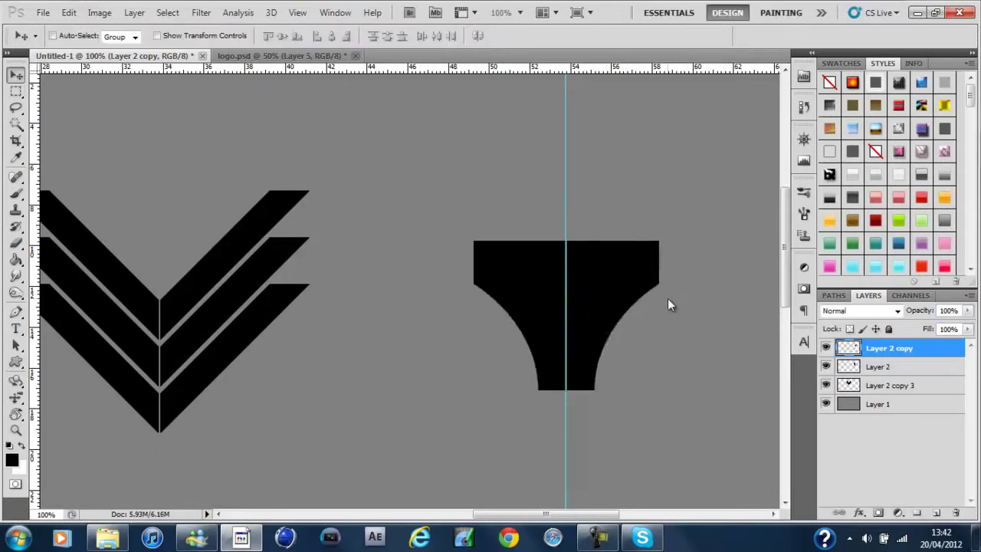
pyautogui.hotkey('shift', 'Left')
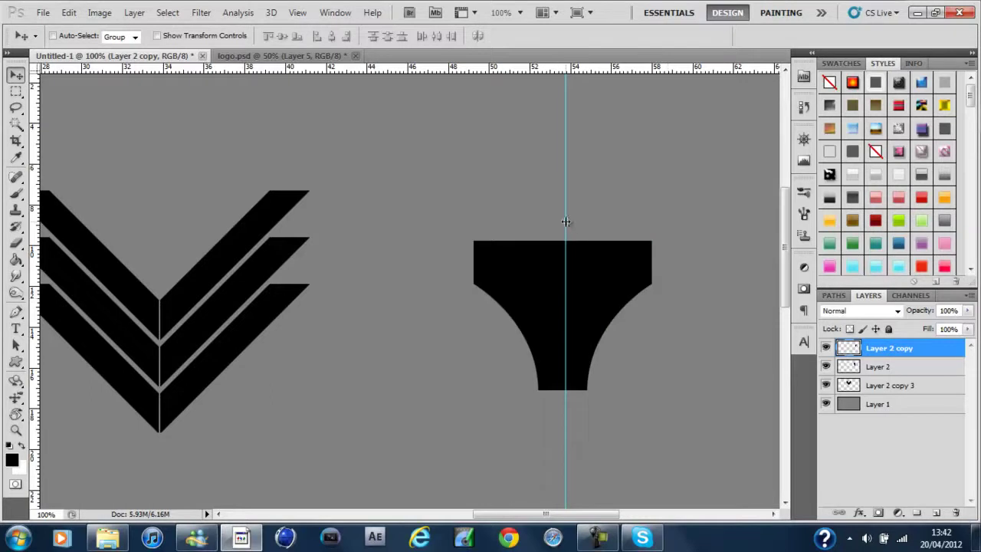
pyautogui.hotkey('ctrl', ';')
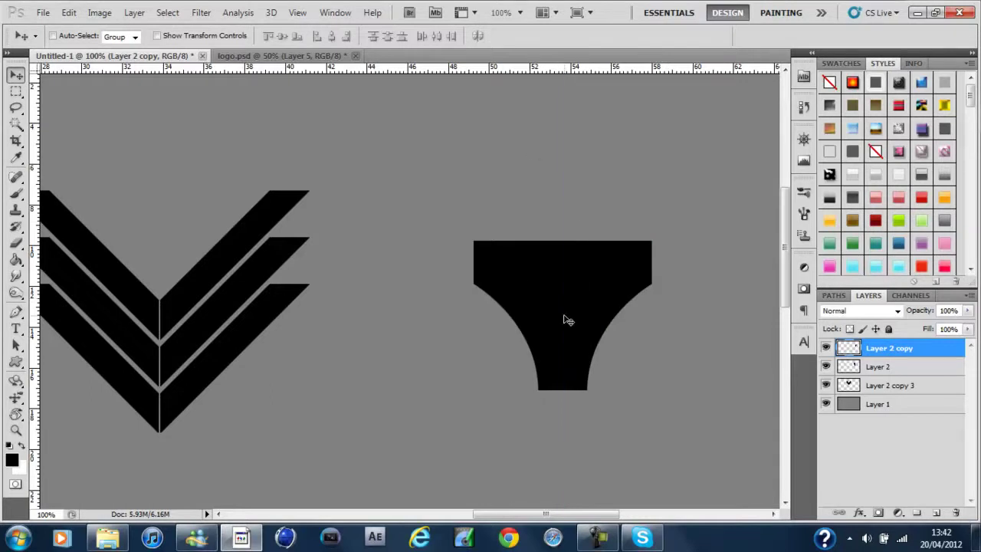
pyautogui.hotkey('ctrl', 'e')
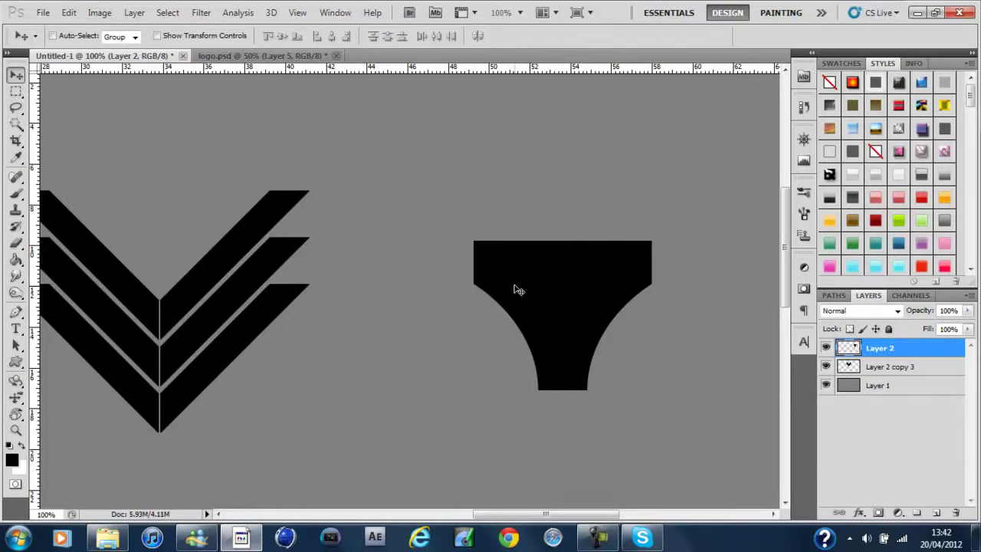
# Move the merged curved shape over the centre of the V shapes, with the rulers shown
pyautogui.moveTo(537, 315)
pyautogui.mouseDown()
pyautogui.moveTo(421, 210)
pyautogui.moveTo(383, 207)
pyautogui.moveTo(437, 299)
pyautogui.moveTo(520, 325)
pyautogui.mouseUp()
pyautogui.hotkey('ctrl', '-')
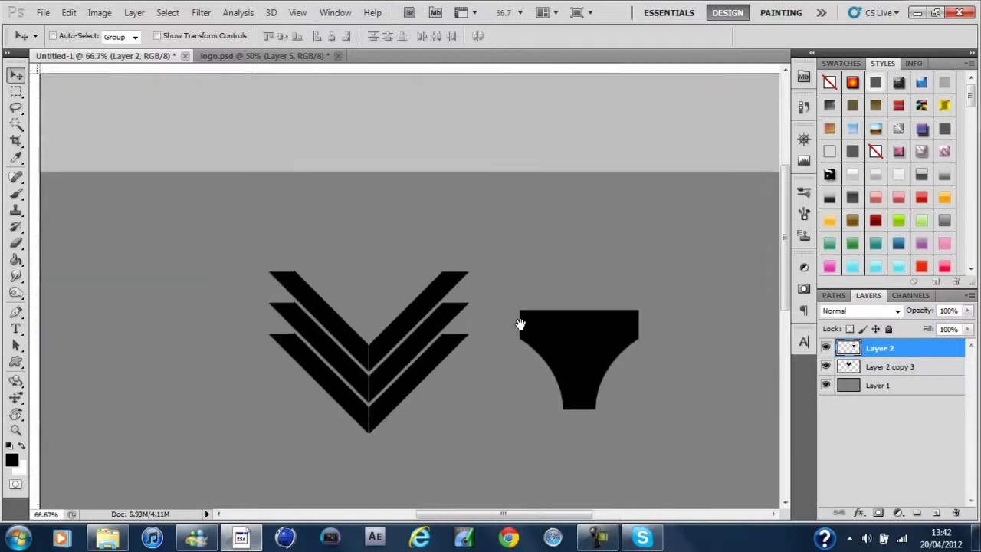
pyautogui.hotkey('ctrl', 'r')
pyautogui.moveTo(639, 339); pyautogui.dragTo(425, 260)
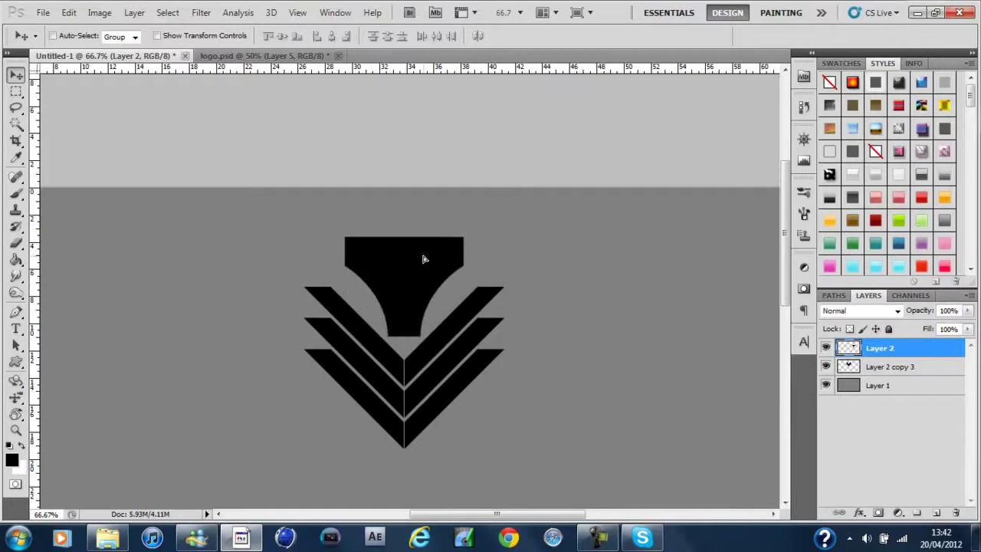
# Flip the curved shape vertically and place it directly below the tip of the lowest V
pyautogui.hotkey('ctrl', 't')
pyautogui.rightClick(425, 259)
pyautogui.click(482, 474)
pyautogui.press('Return')
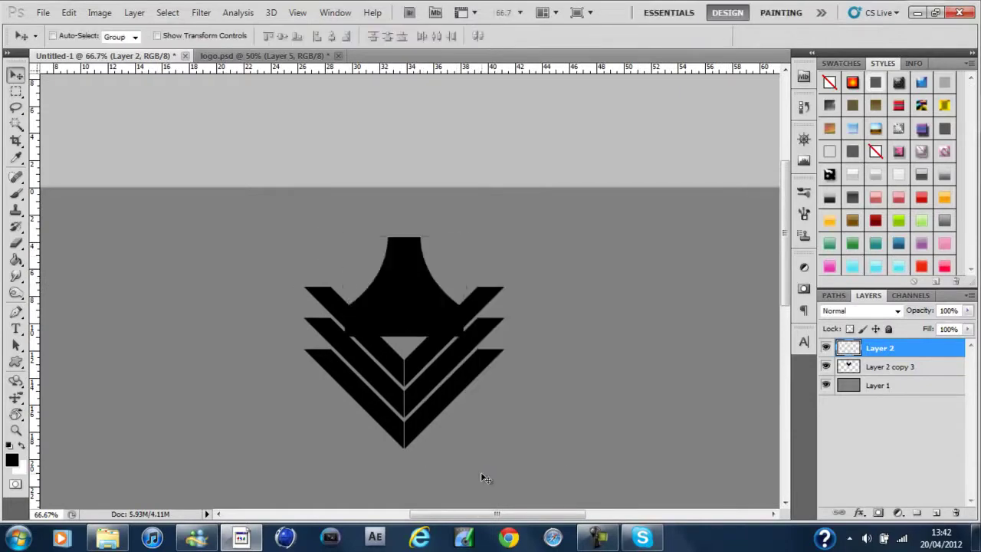
pyautogui.moveTo(416, 291); pyautogui.dragTo(417, 411)
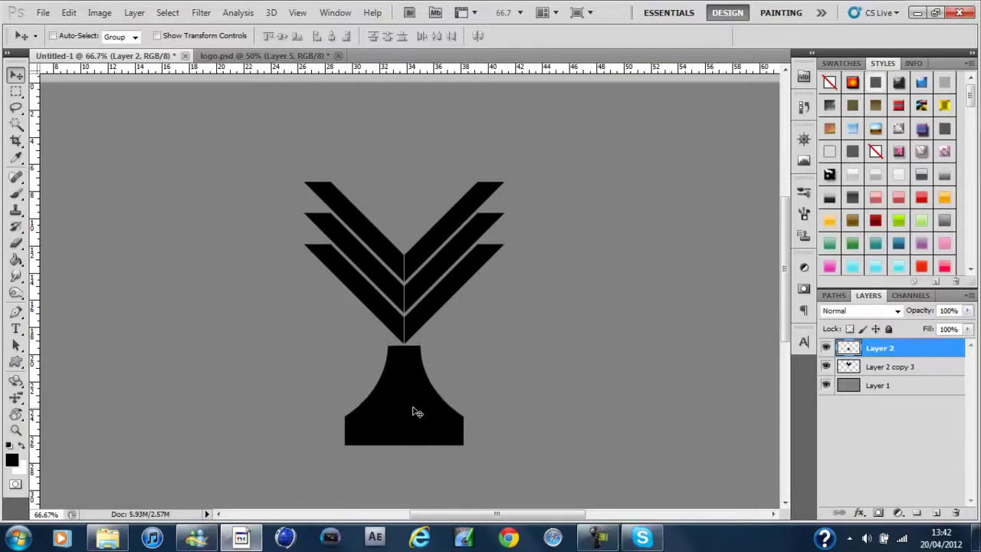
# Nudge the base shape 3 pixels right to centre it under the V's tip
pyautogui.hotkey('ctrl', '+')
pyautogui.hotkey('ctrl', '+')
pyautogui.hotkey('ctrl', '+')
pyautogui.hotkey('ctrl', '+')
pyautogui.hotkey('ctrl', '-')
pyautogui.press('Right')
pyautogui.press('Right')
pyautogui.press('Right')
pyautogui.hotkey('ctrl', '-')
pyautogui.hotkey('ctrl', '-')
pyautogui.hotkey('ctrl', '-')
pyautogui.hotkey('ctrl', '-')
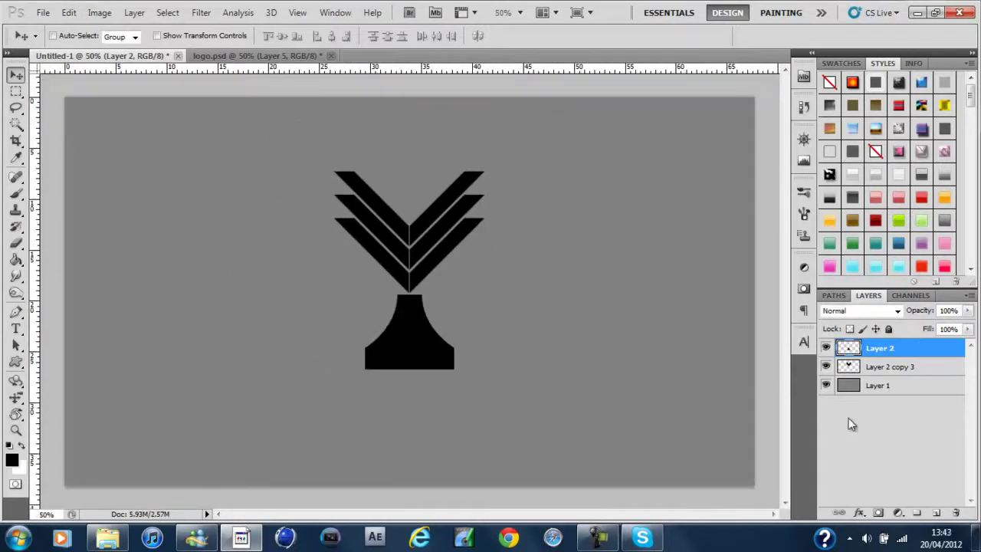
# Try the horizontal and vertical edge and centre alignments on Layer 2 and Layer 2 copy 3 together
pyautogui.moveTo(929, 361); pyautogui.dragTo(928, 360)
pyautogui.keyDown('shift'); pyautogui.click(930, 372); pyautogui.keyUp('shift')
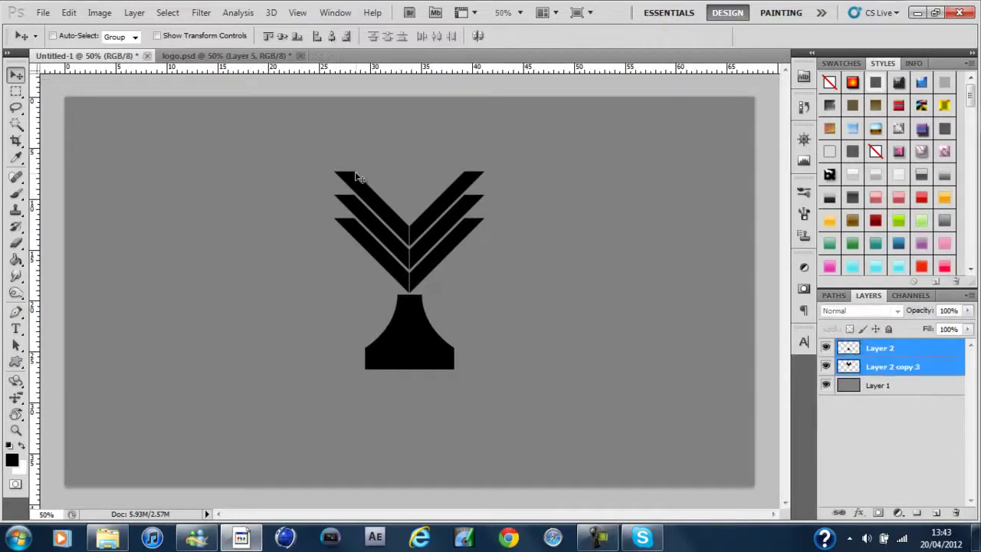
pyautogui.click(16, 74)
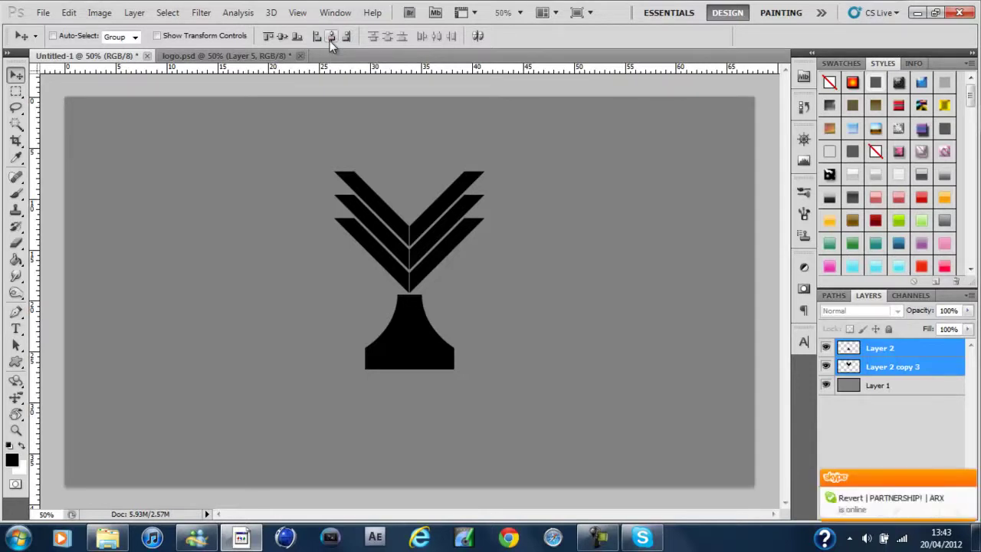
pyautogui.click(348, 40)
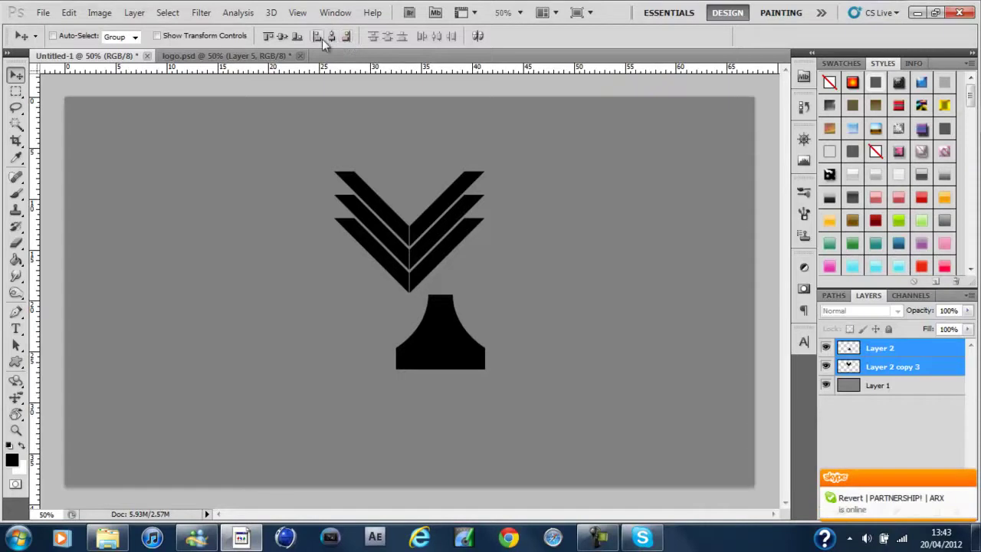
pyautogui.click(318, 37)
pyautogui.click(298, 40)
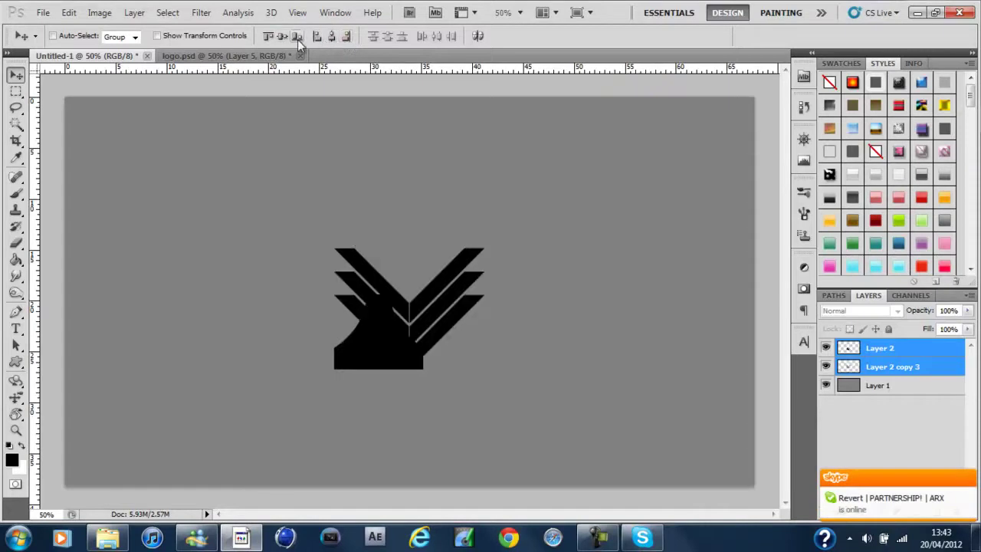
pyautogui.click(283, 38)
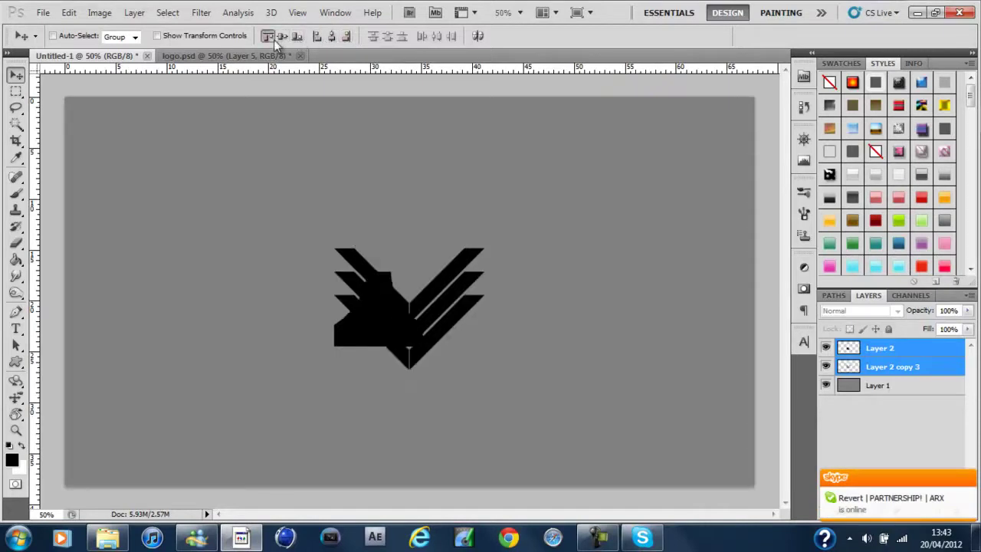
pyautogui.click(274, 39)
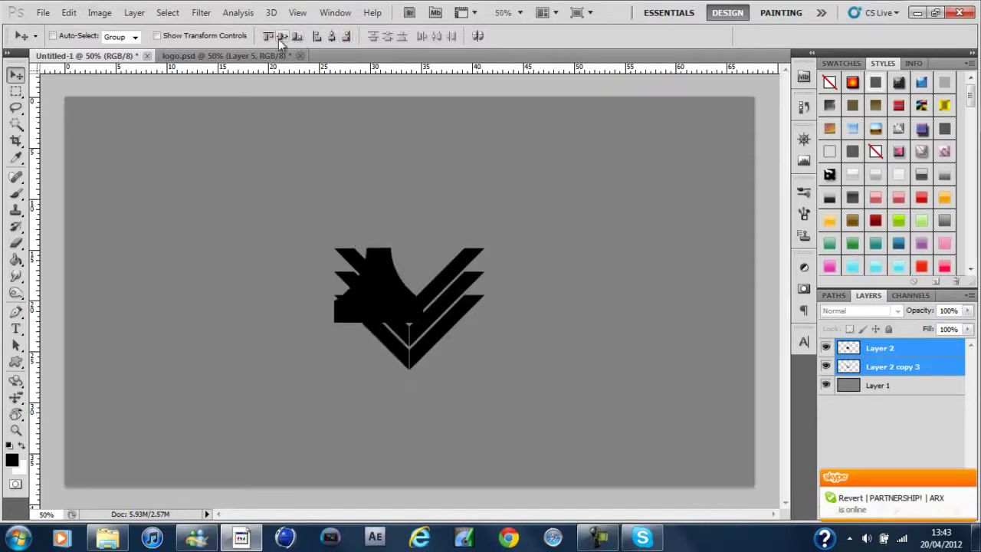
pyautogui.click(319, 40)
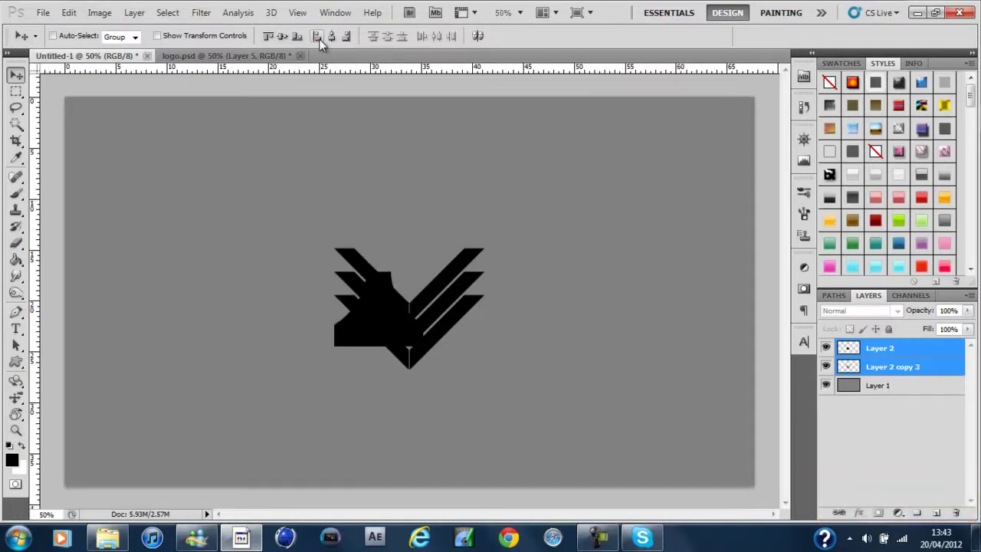
# Undo the alignments of the base shape and the V shapes
pyautogui.hotkey('ctrl', 'alt', 'z')
pyautogui.hotkey('ctrl', 'alt', 'z')
pyautogui.hotkey('ctrl', 'alt', 'z')
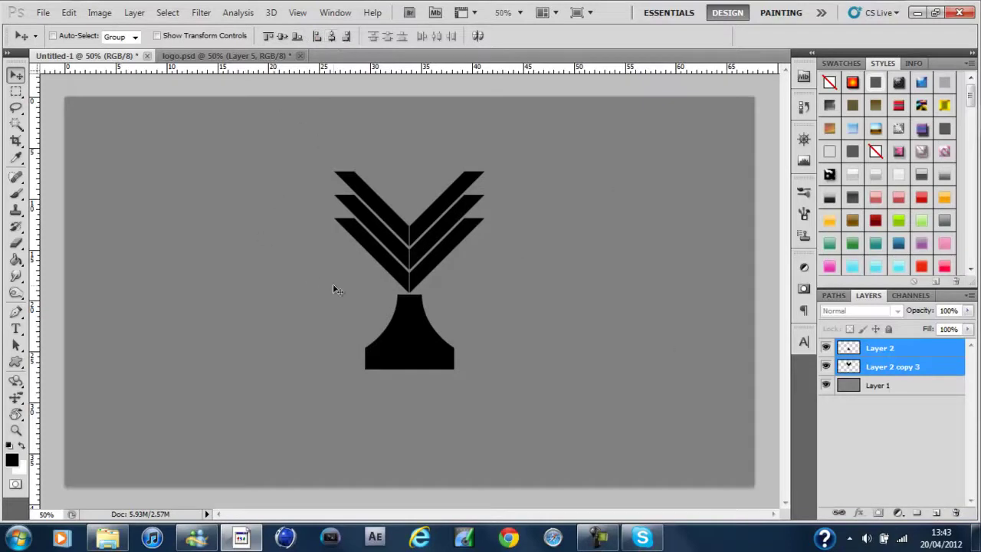
# Cut off the lower strip of the base shape on Layer 2 with a wide rectangular selection, and deselect
pyautogui.press('m')
pyautogui.moveTo(287, 357); pyautogui.dragTo(283, 353)
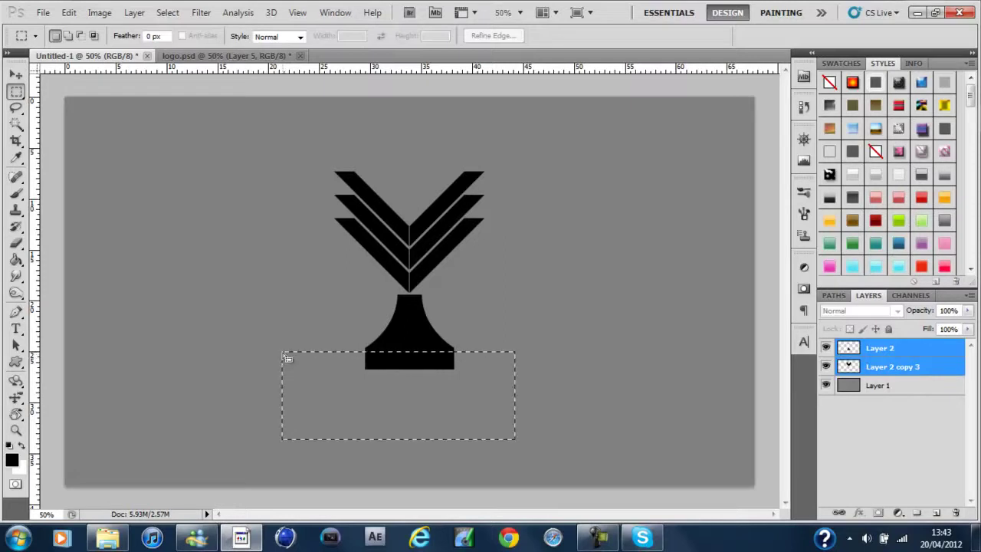
pyautogui.click(912, 368)
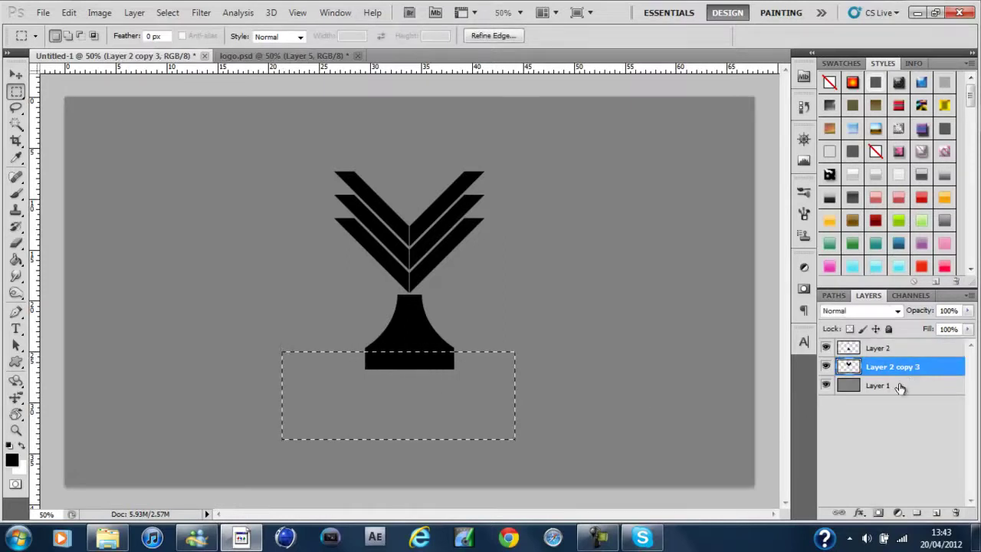
pyautogui.click(935, 349)
pyautogui.click(501, 366)
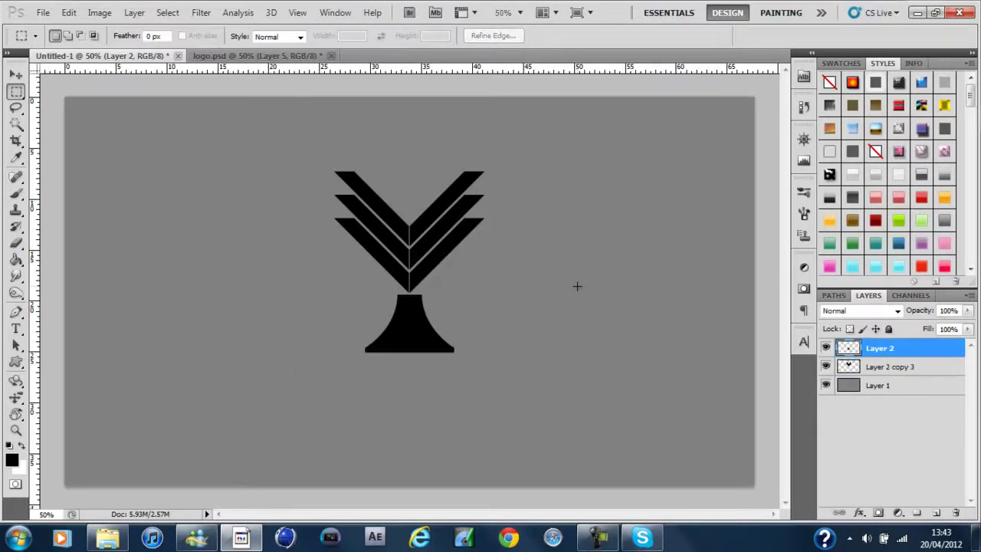
# Nudge the trimmed base shape up 3 pixels and left 1 pixel, closer to the V's tip
pyautogui.press('v')
pyautogui.press('Up')
pyautogui.press('Up')
pyautogui.press('Up')
pyautogui.press('Left')
pyautogui.click(602, 539)
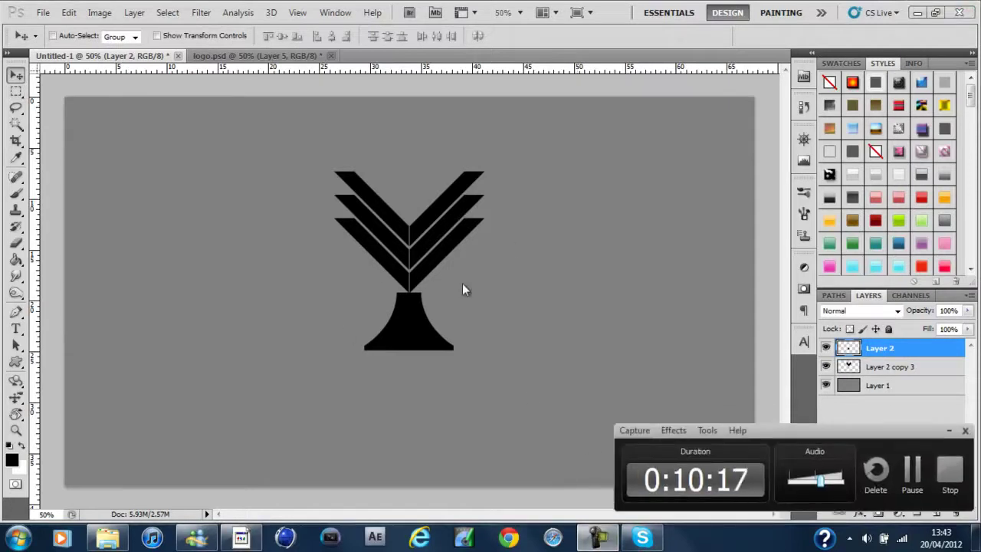
pyautogui.click(950, 431)
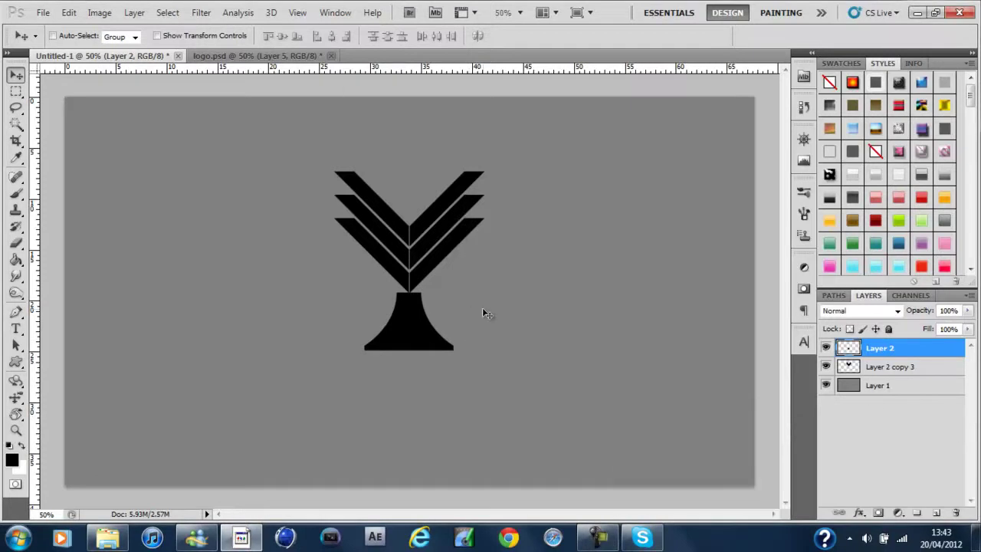
pyautogui.moveTo(643, 537)
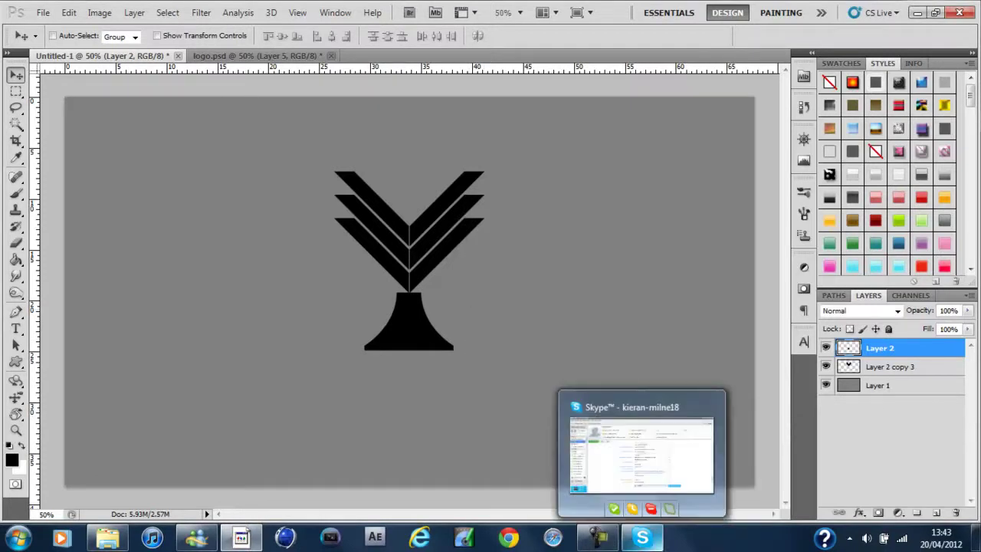
pyautogui.click(598, 537)
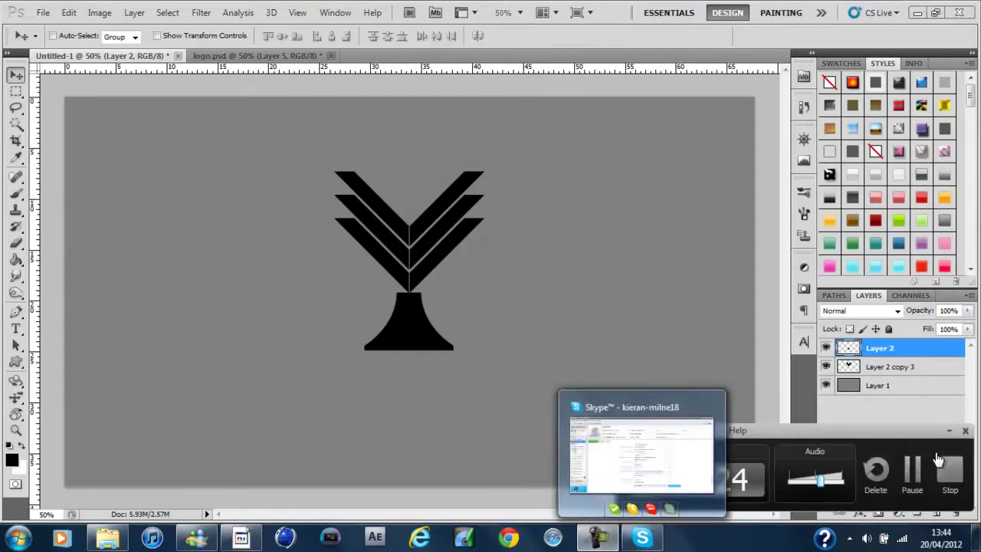